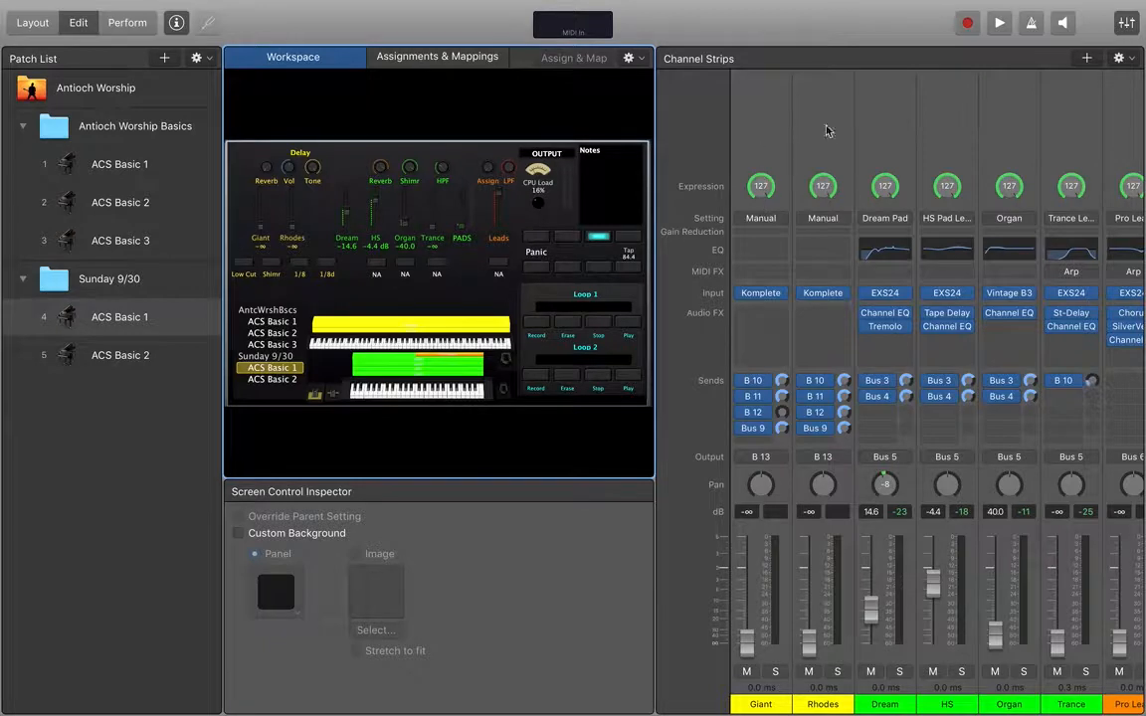
Step: Delete the Rhodes channel strip from the ACS Basic 1 patch in the Sunday 9/30 folder
left_click(824, 130)
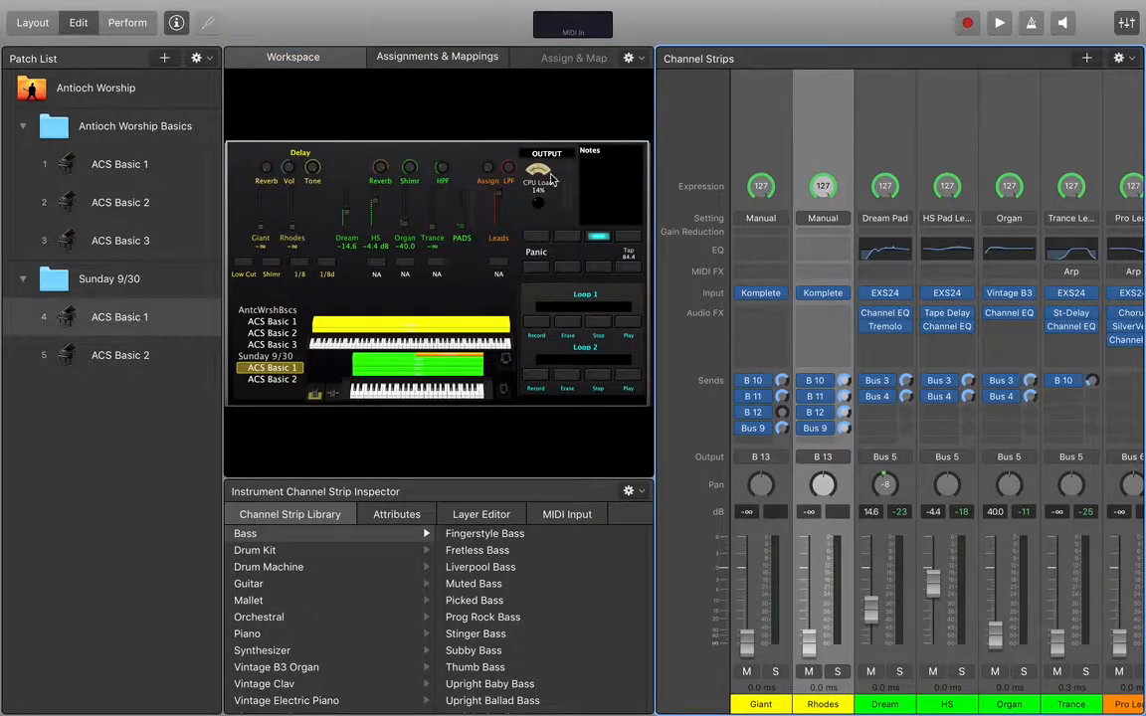
right_click(824, 126)
left_click(805, 116)
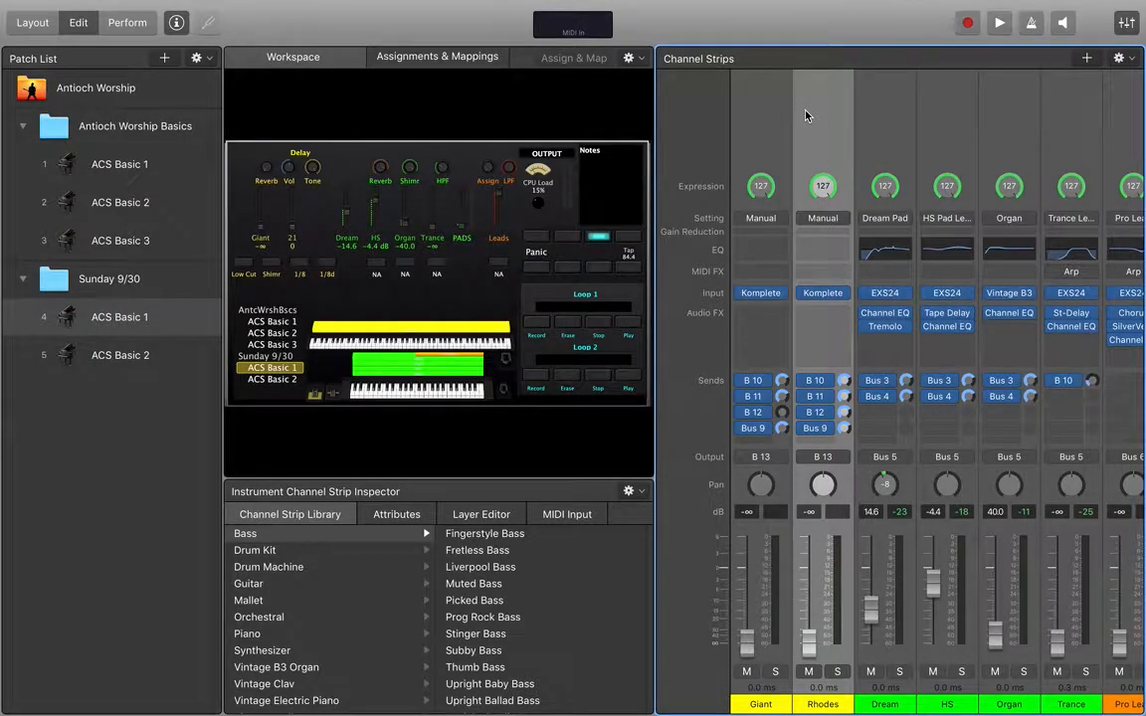
key("Delete")
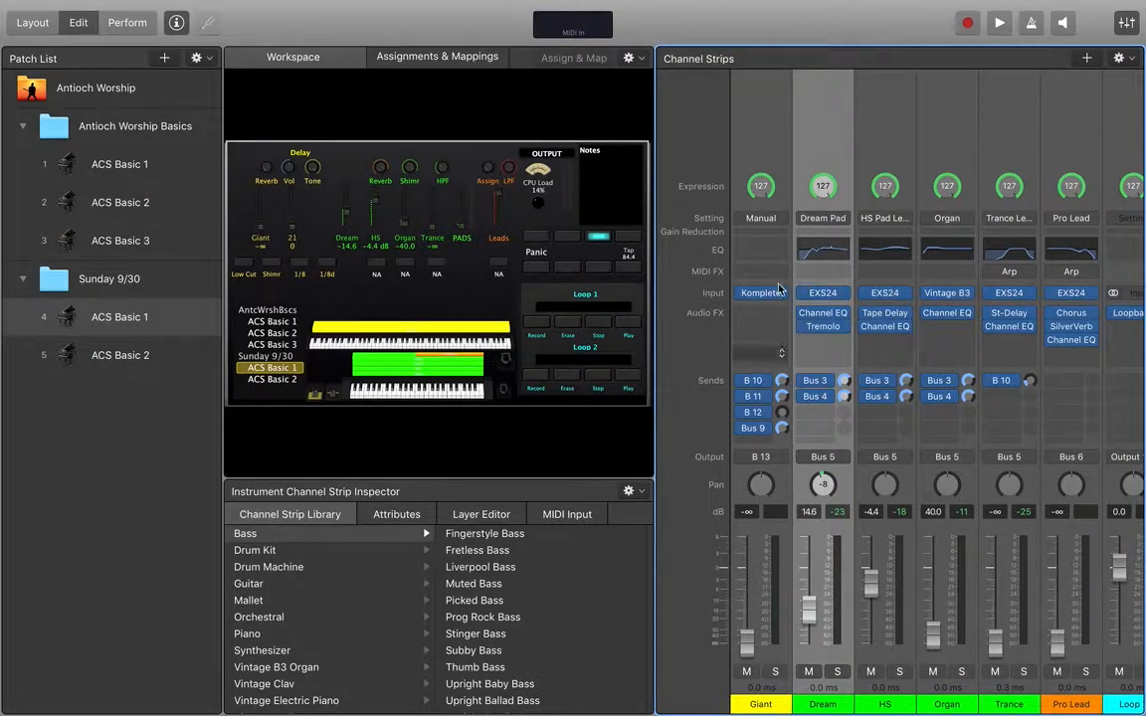
Step: Duplicate the Giant channel strip
left_click(756, 113)
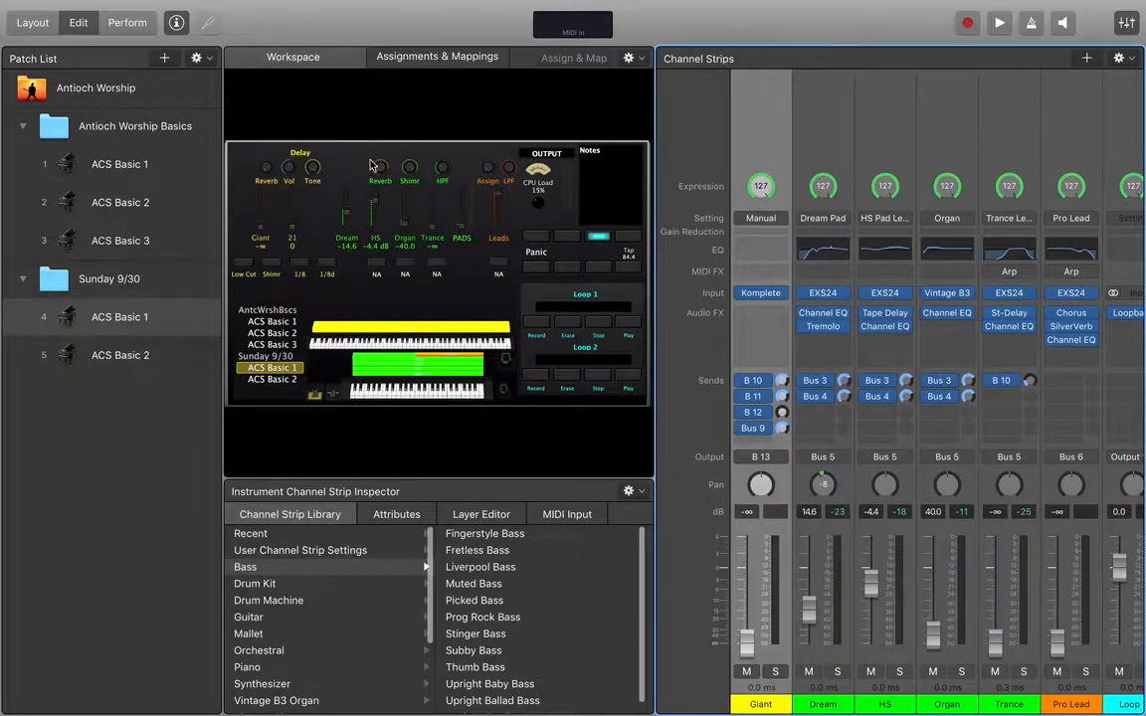
left_click(292, 218)
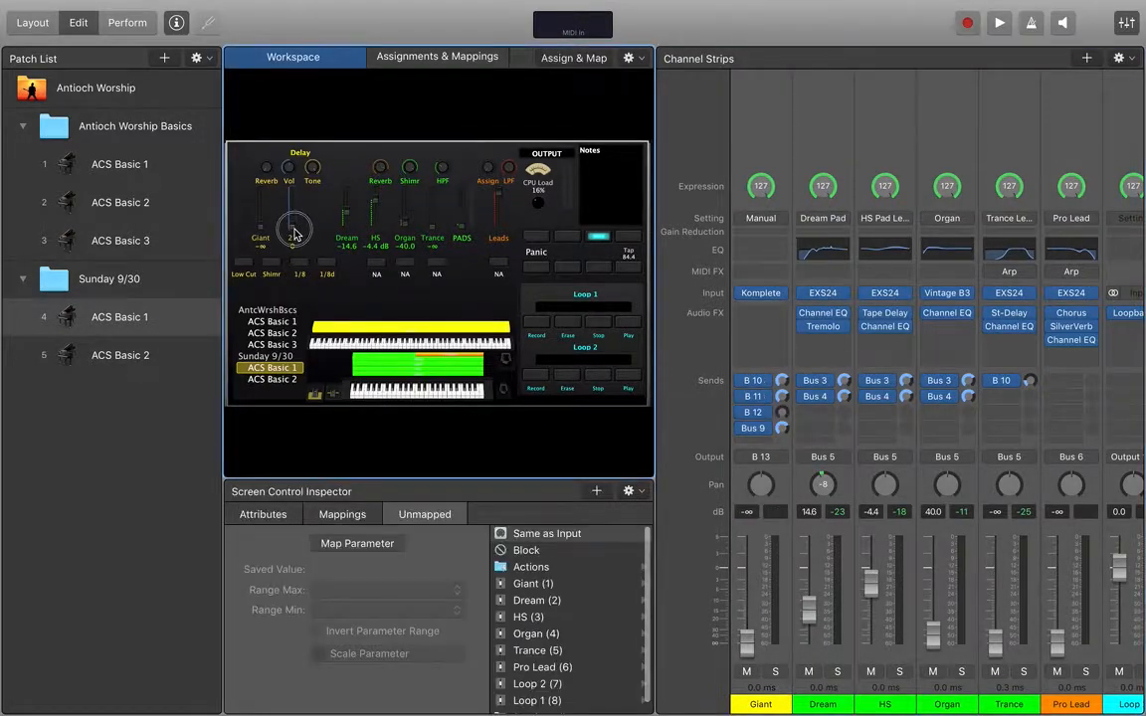
left_click(768, 98)
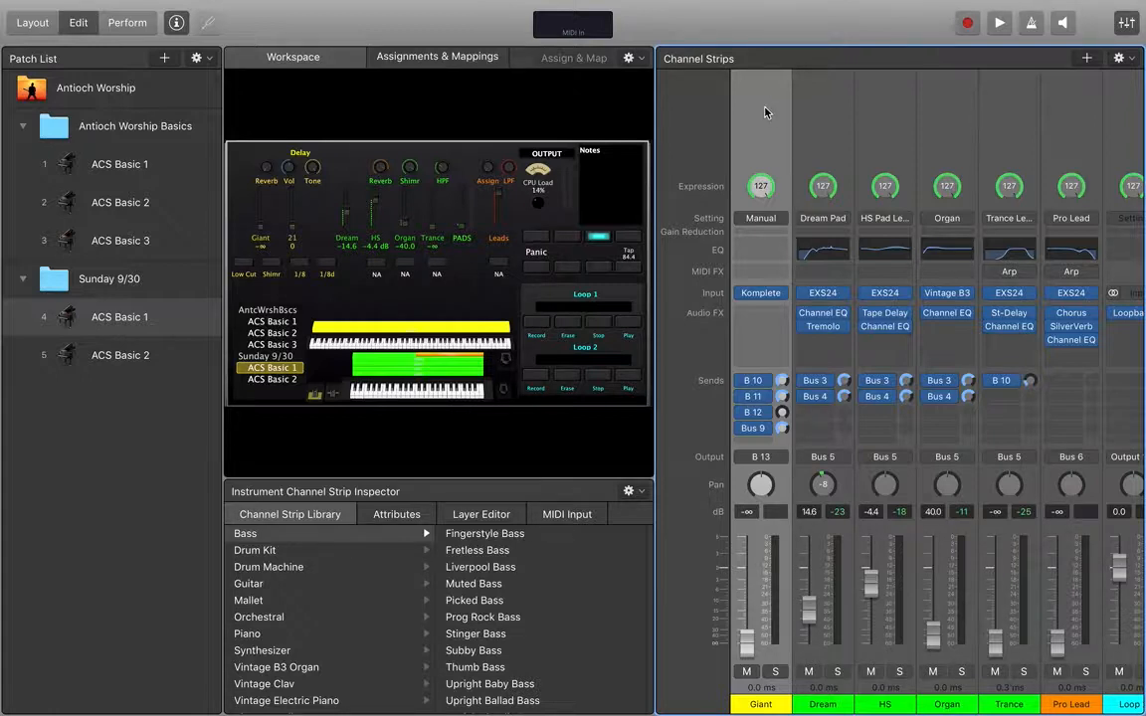
key("super+d")
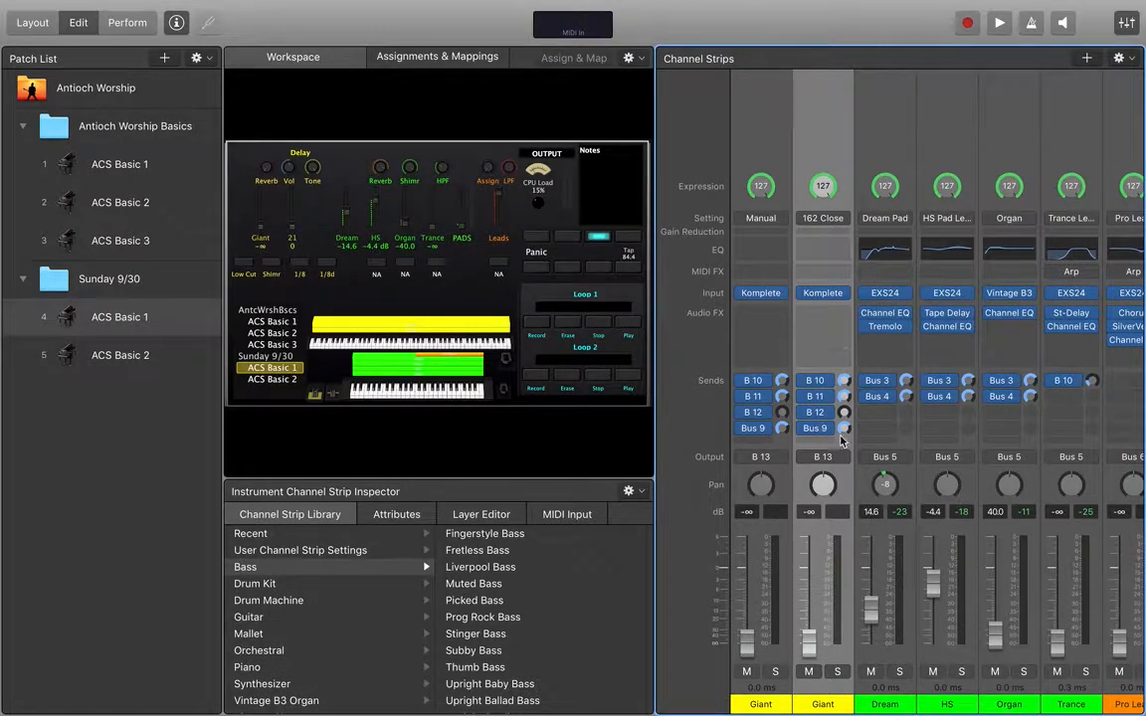
Step: Rename the duplicated Giant channel strip as String Thing
double_click(824, 704)
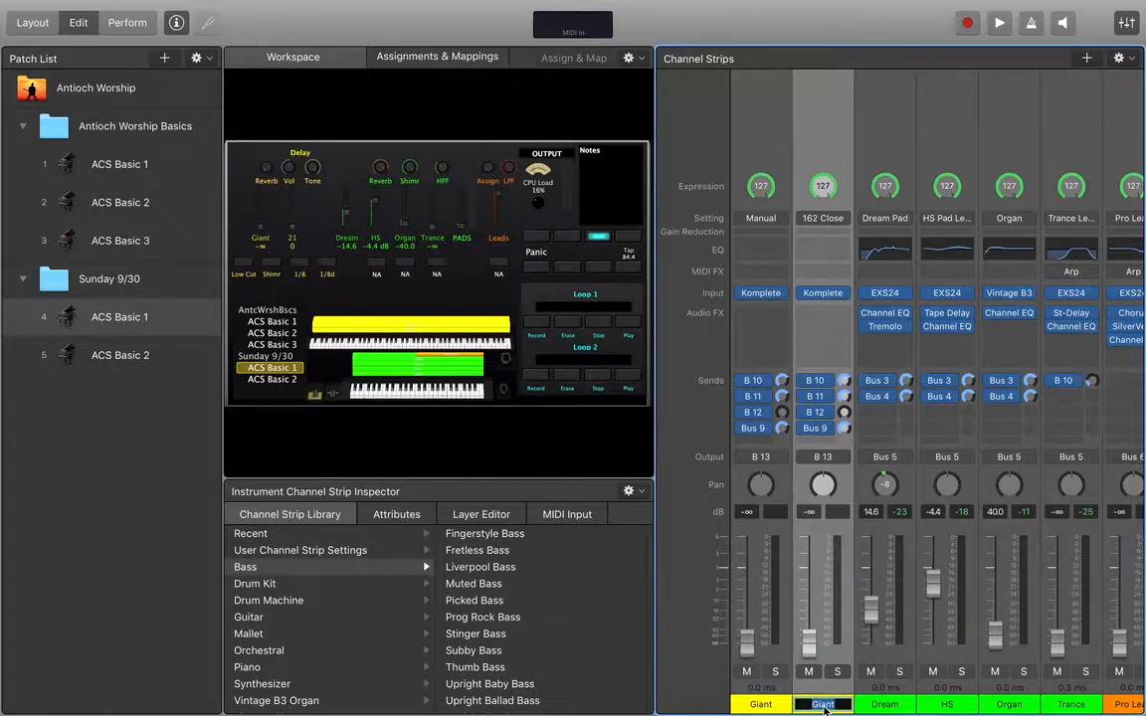
type("String Thing")
key("Return")
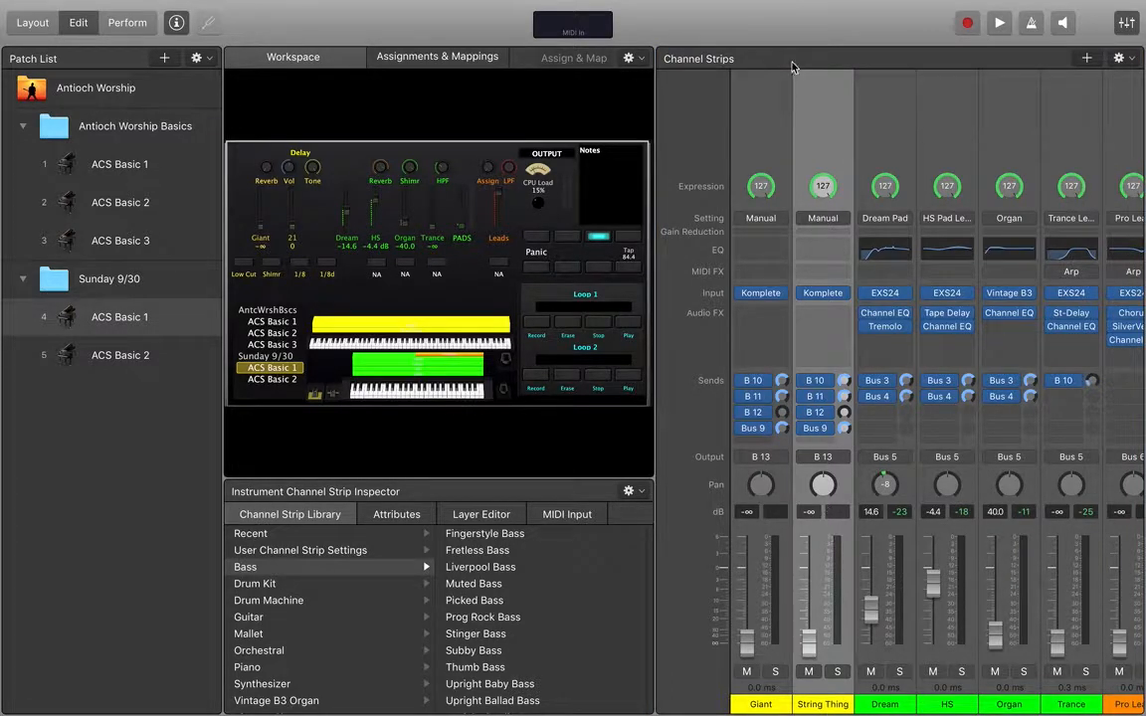
left_click(825, 108)
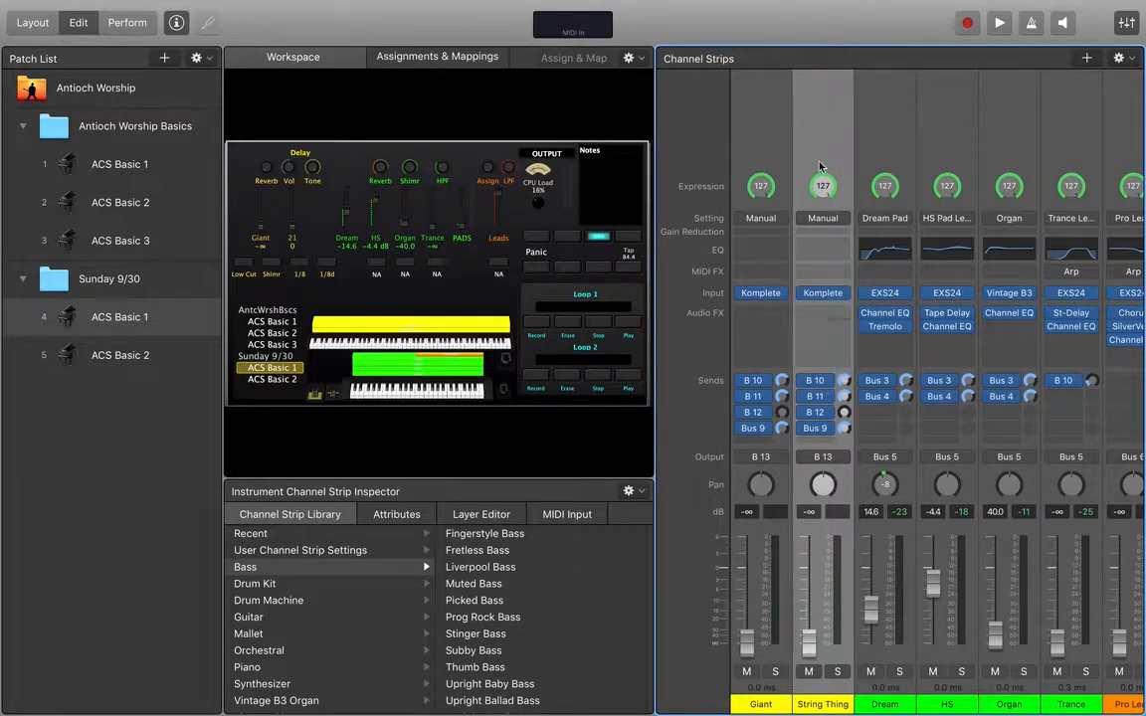
Step: Open the String Thing strip's Komplete Kontrol instrument and switch its library from The Giant to West Africa
left_click(454, 347)
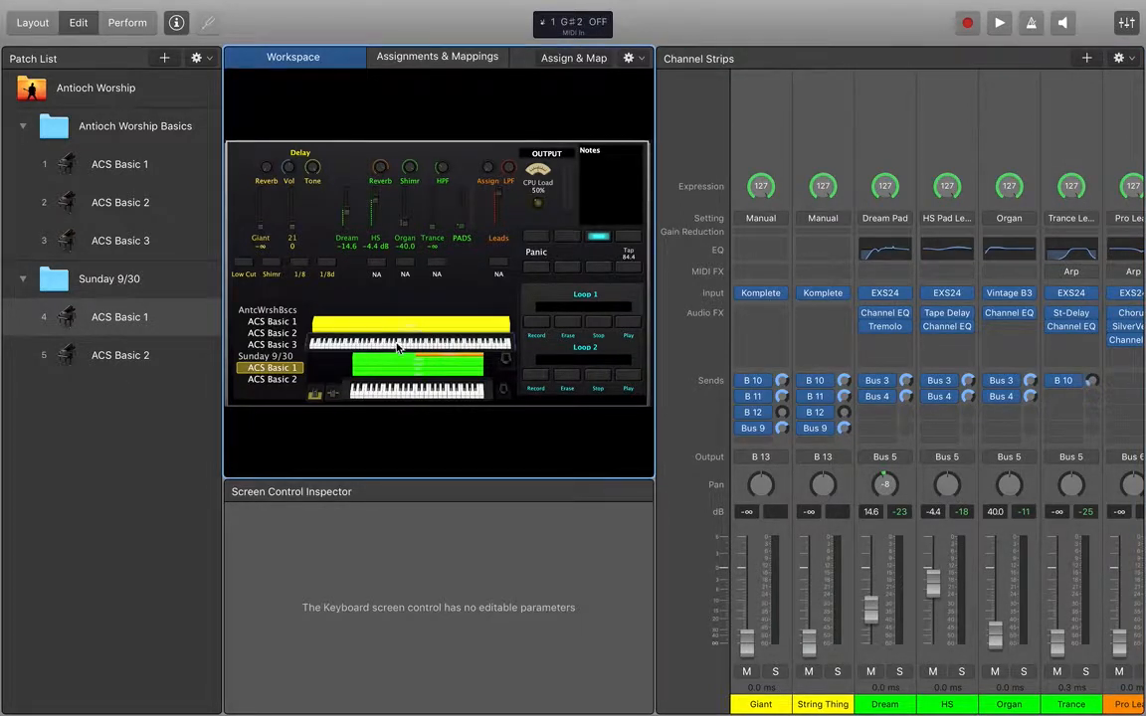
left_click(816, 118)
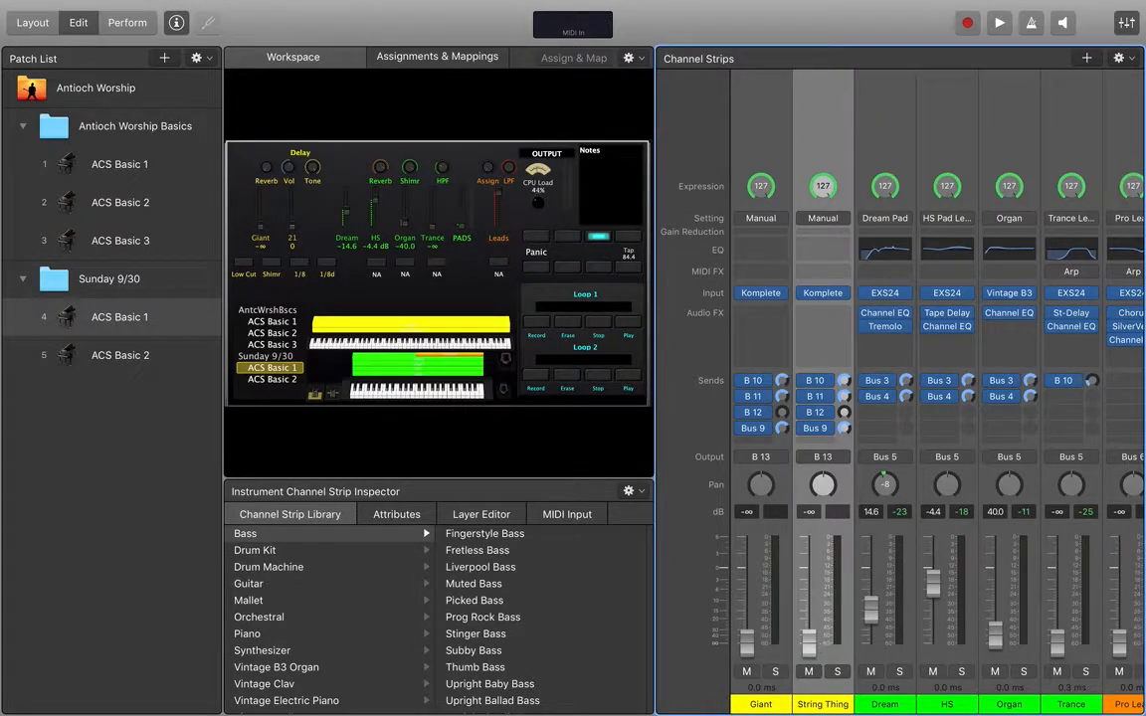
left_click(828, 292)
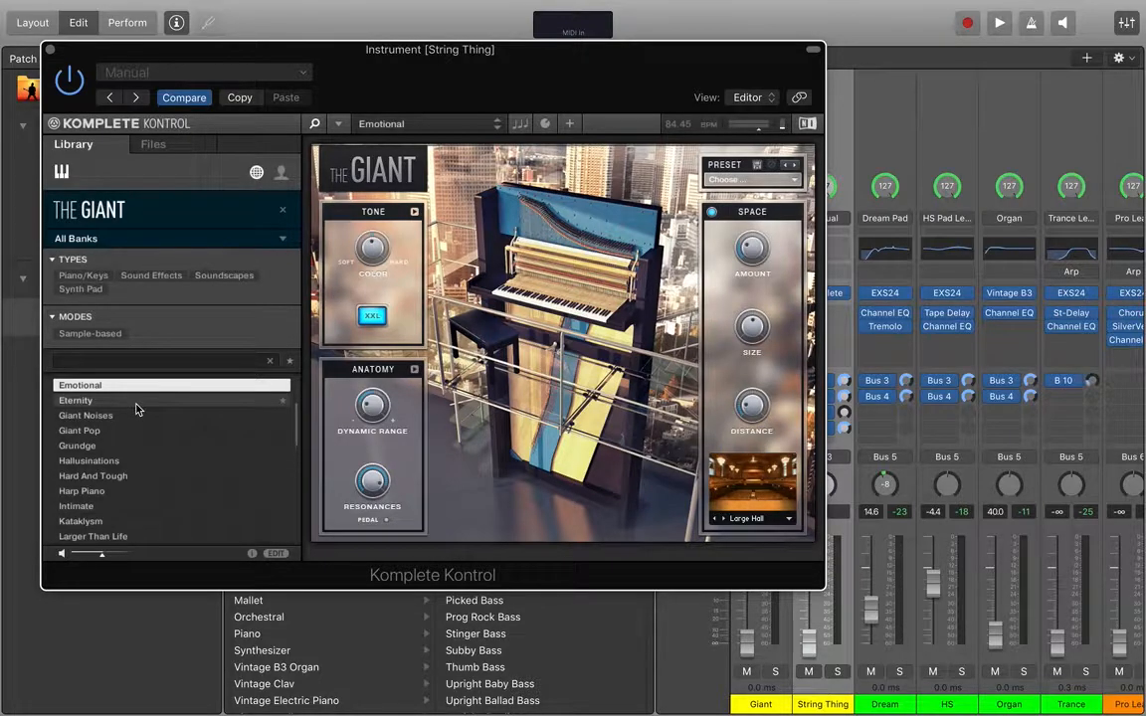
left_click(283, 214)
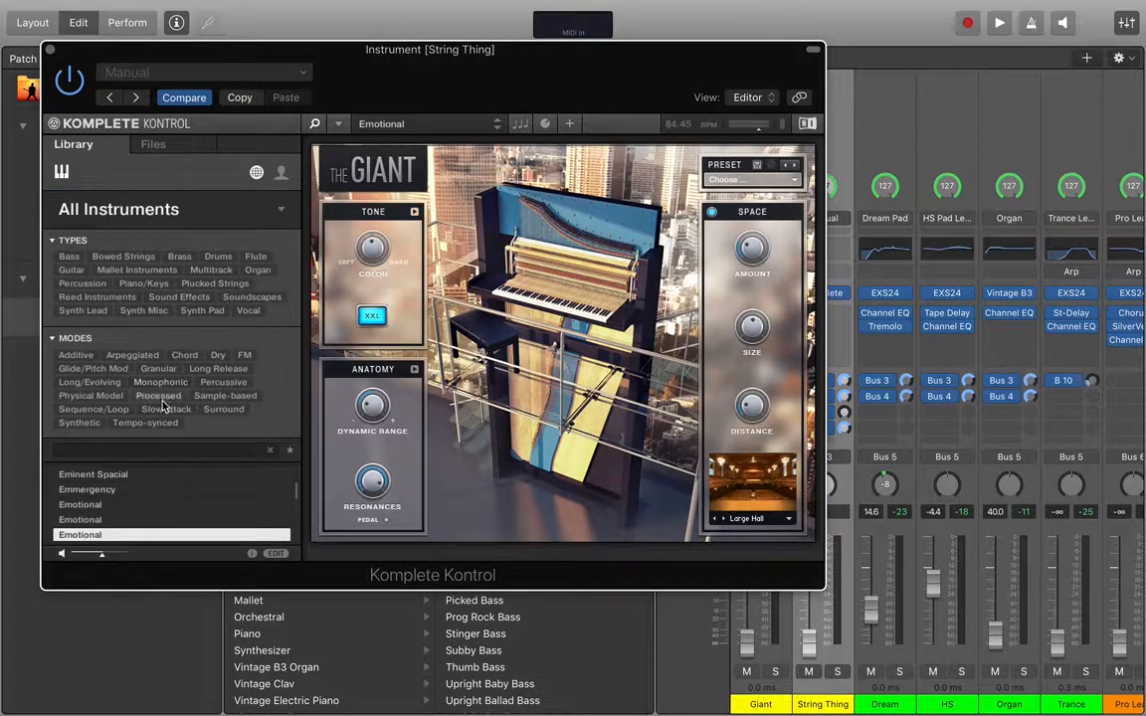
left_click(282, 209)
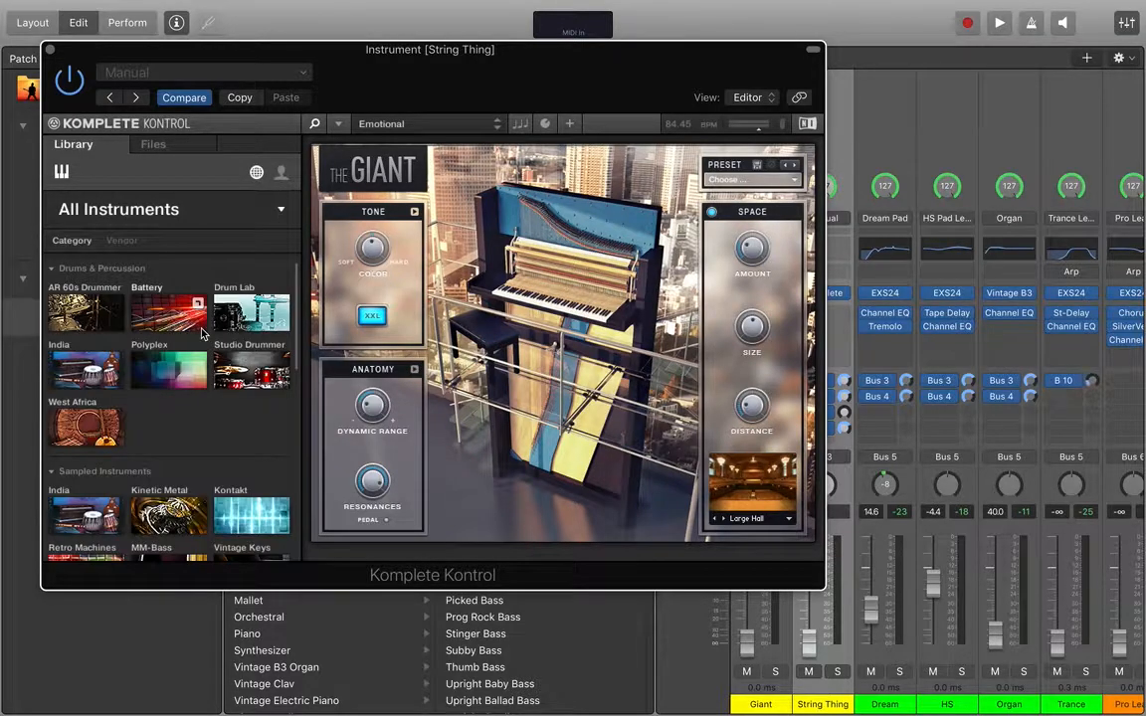
scroll(189, 319, "down", 1)
scroll(202, 378, "down", 1)
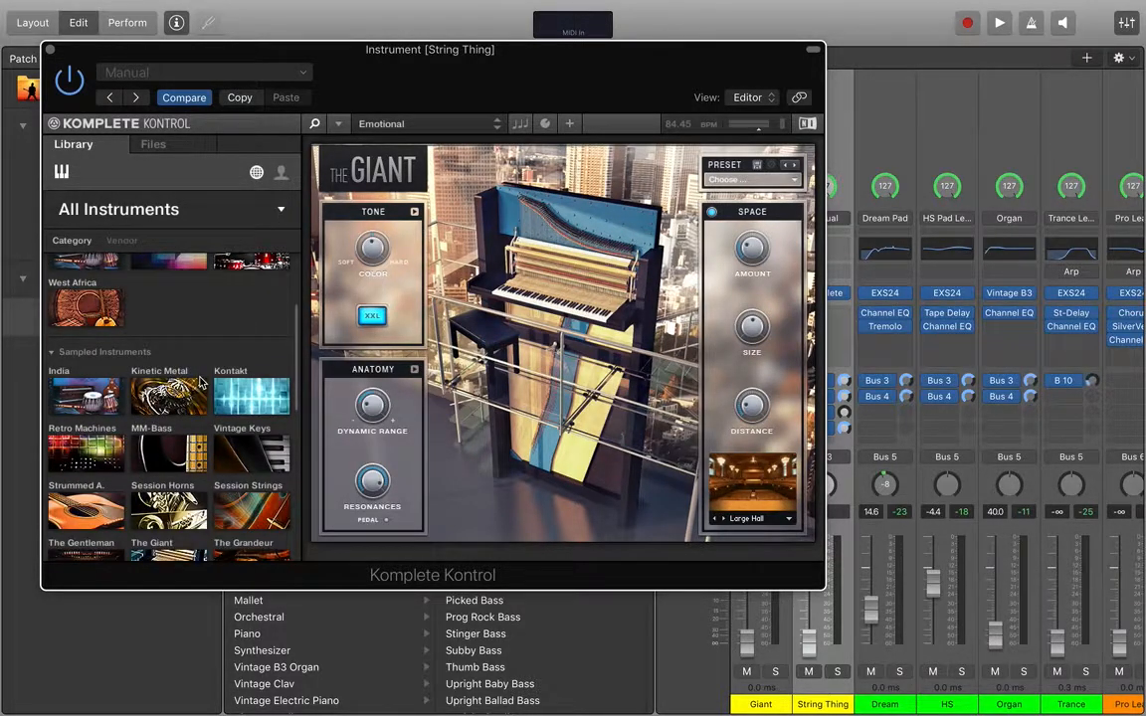
scroll(202, 381, "down", 2)
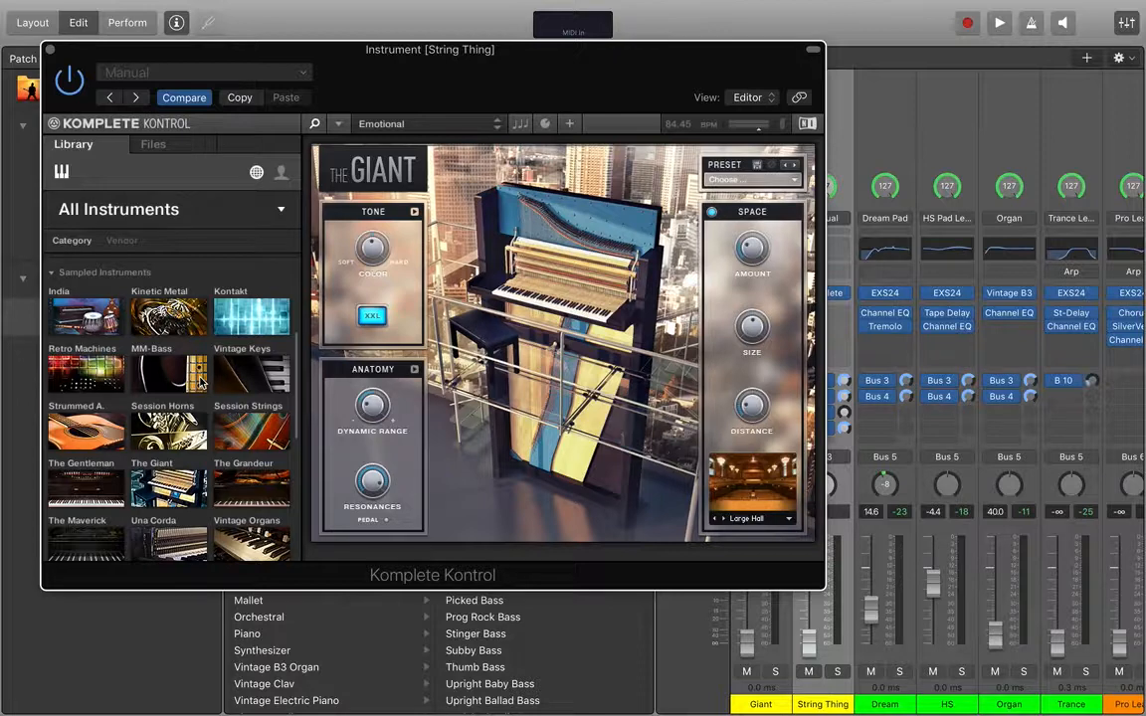
scroll(215, 466, "down", 4)
scroll(216, 464, "up", 2)
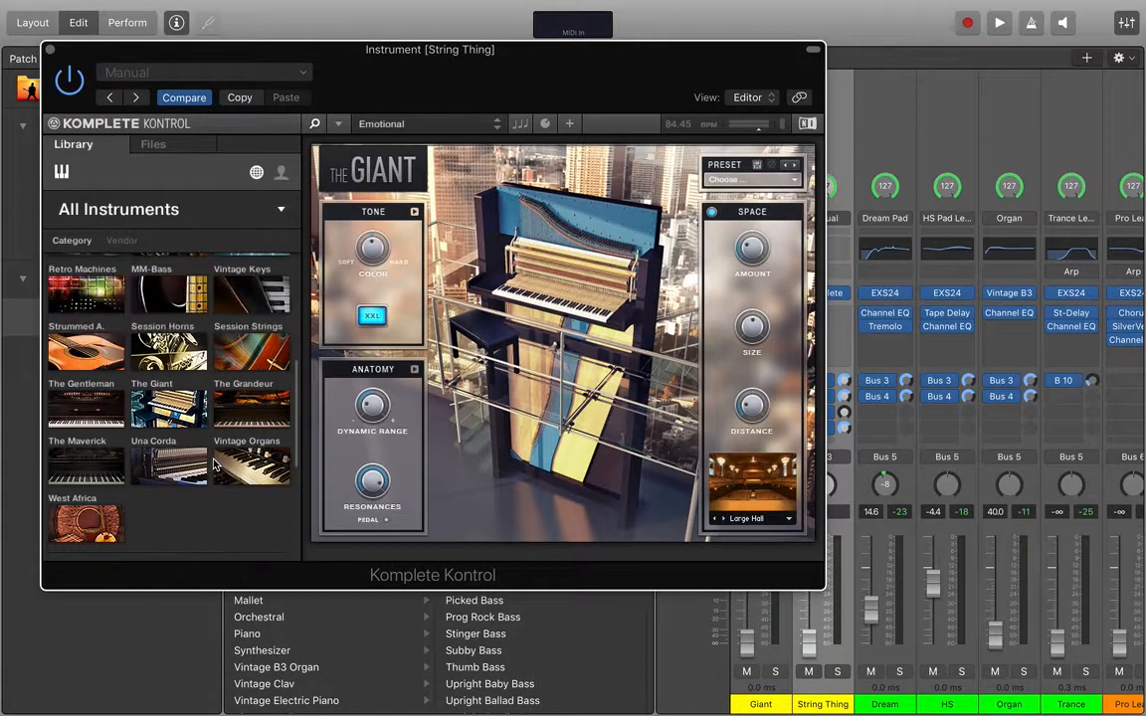
left_click(97, 518)
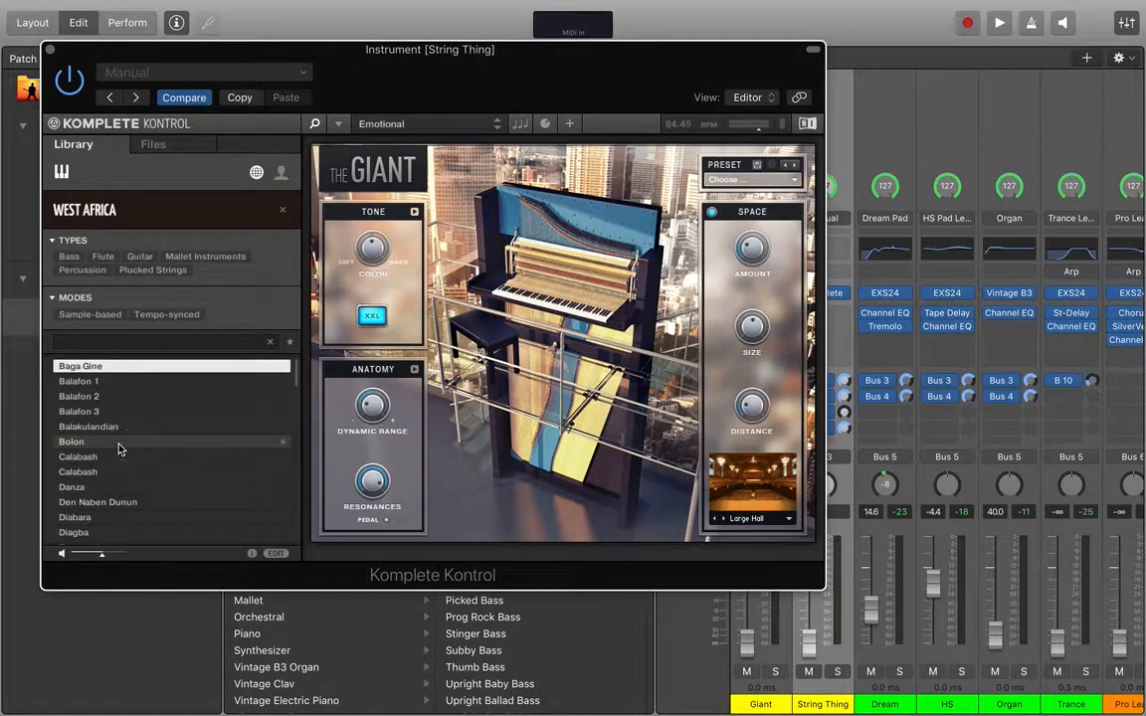
Step: Load the Balafon 1 preset from the West Africa library and close the instrument window
left_click(130, 382)
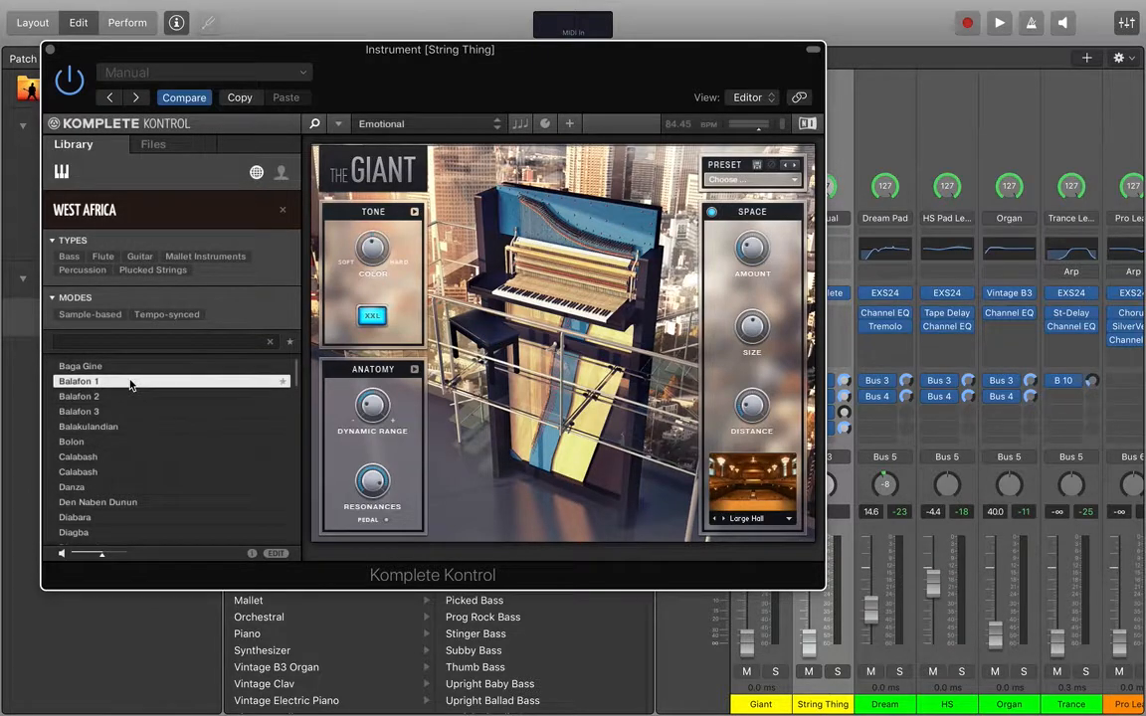
key("XF86AudioRaiseVolume")
scroll(119, 438, "down", 5)
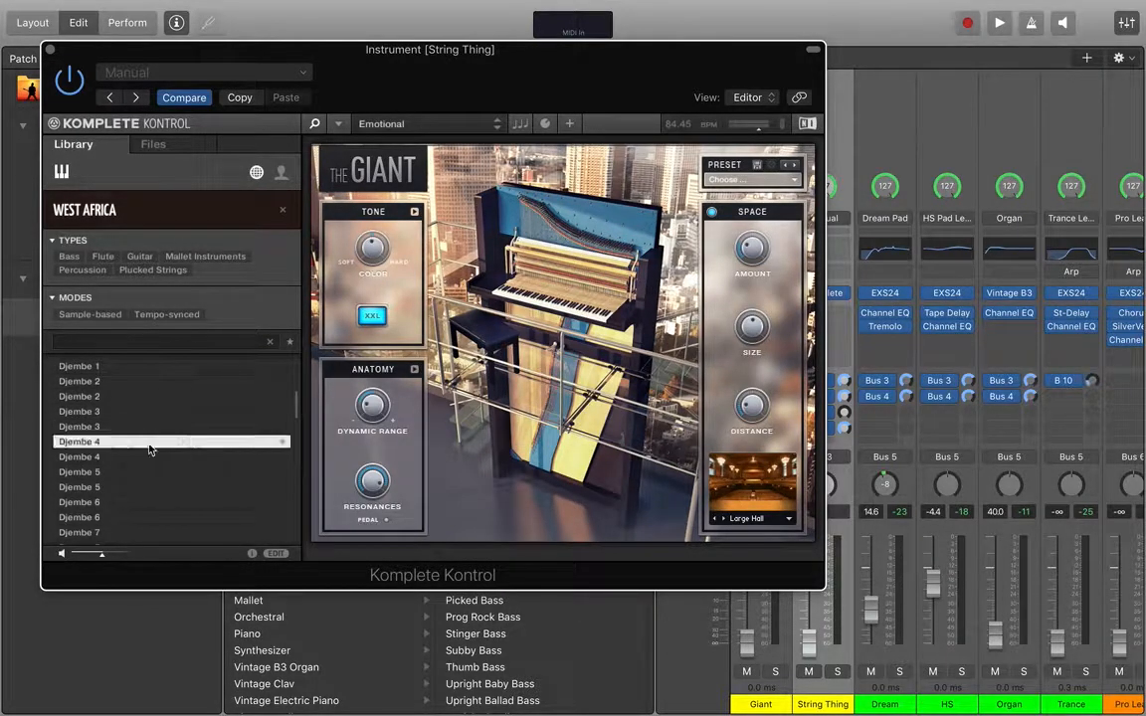
scroll(149, 446, "up", 5)
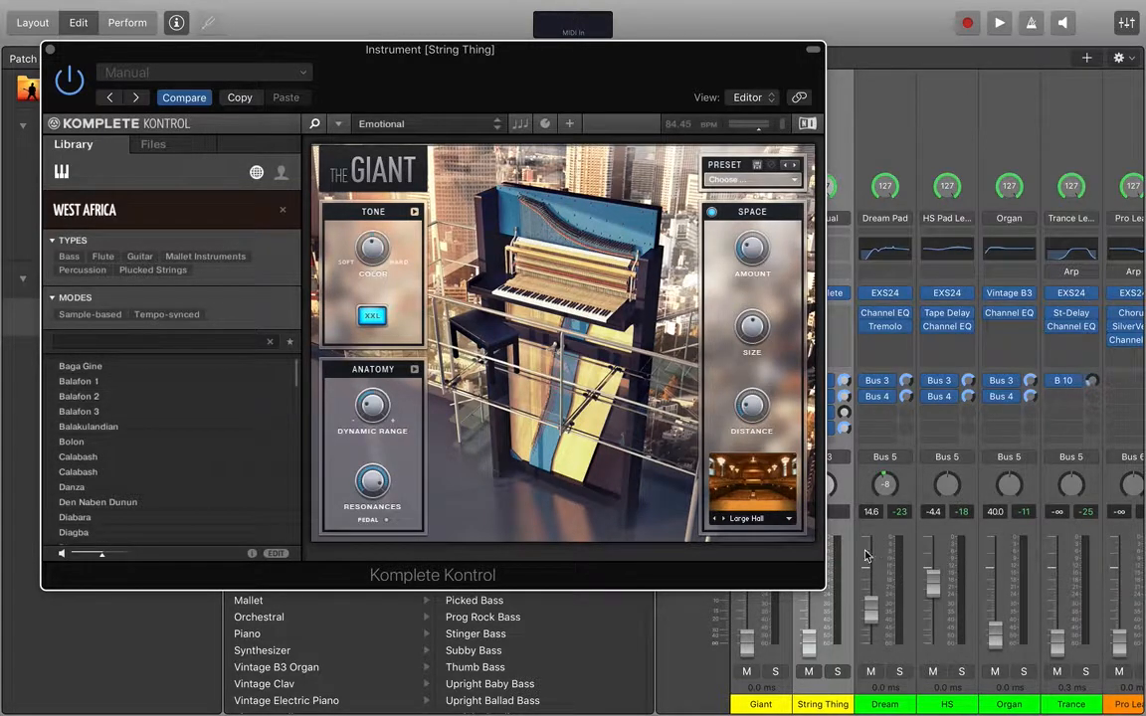
left_click(124, 384)
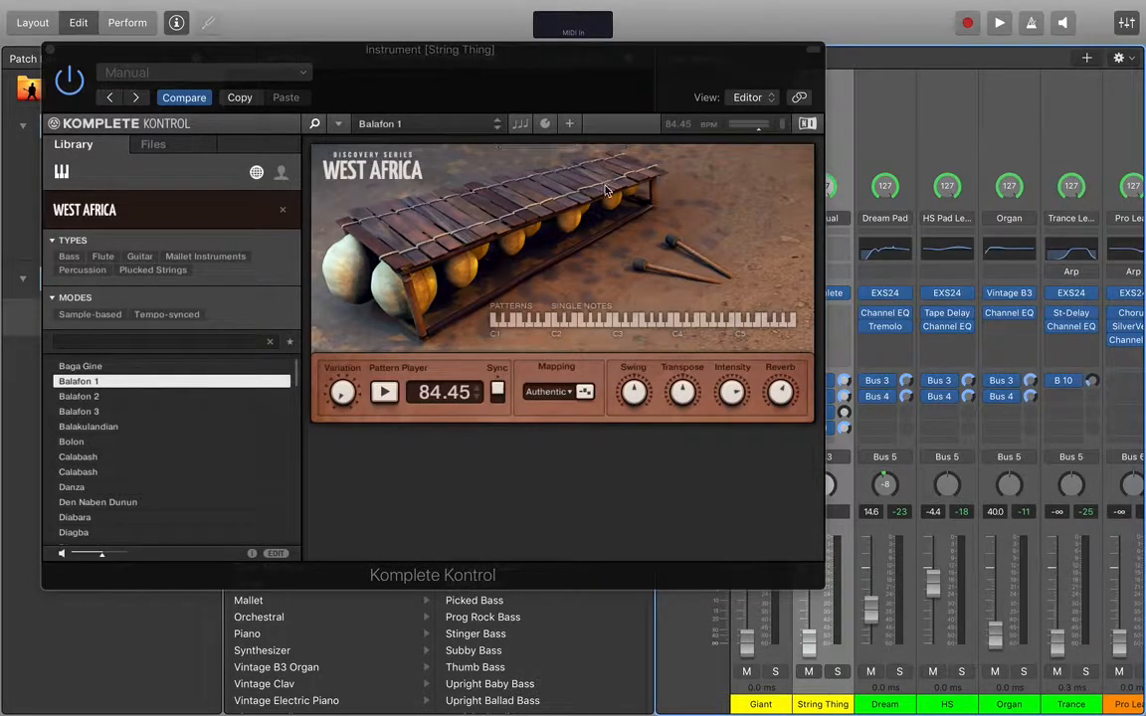
left_click(48, 49)
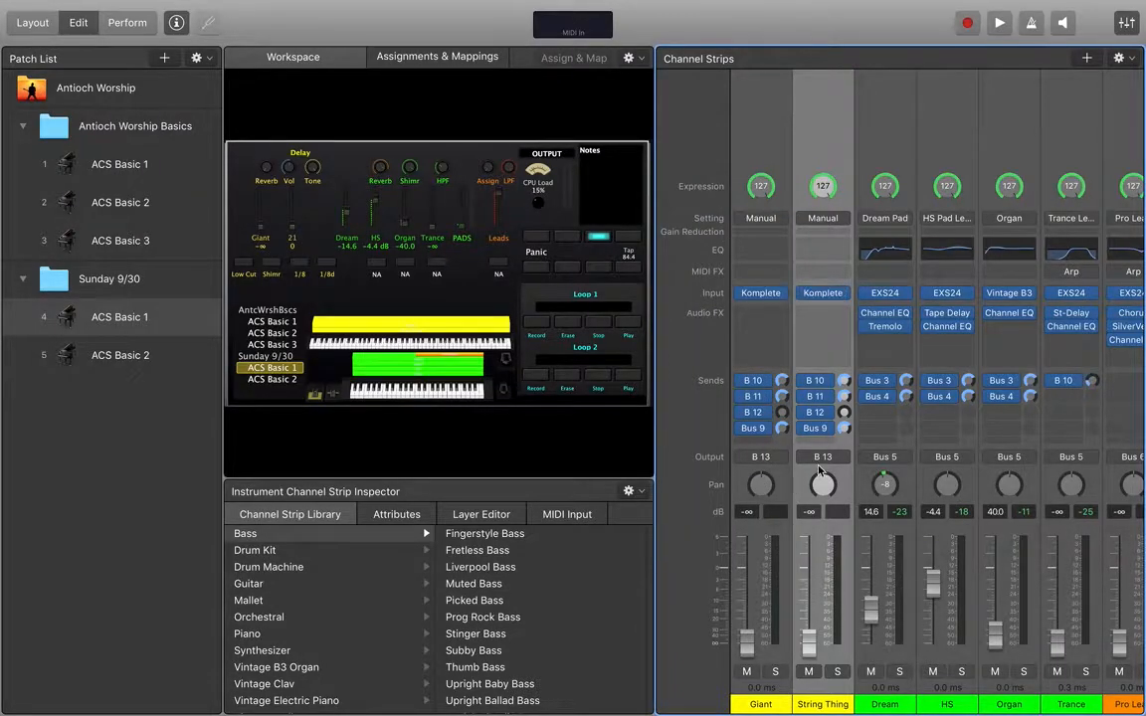
Step: Raise the String Thing volume fader to about -1.0 dB and the Giant fader to about 0.1 dB
left_click_drag(809, 642, 809, 567)
left_click_drag(747, 642, 747, 564)
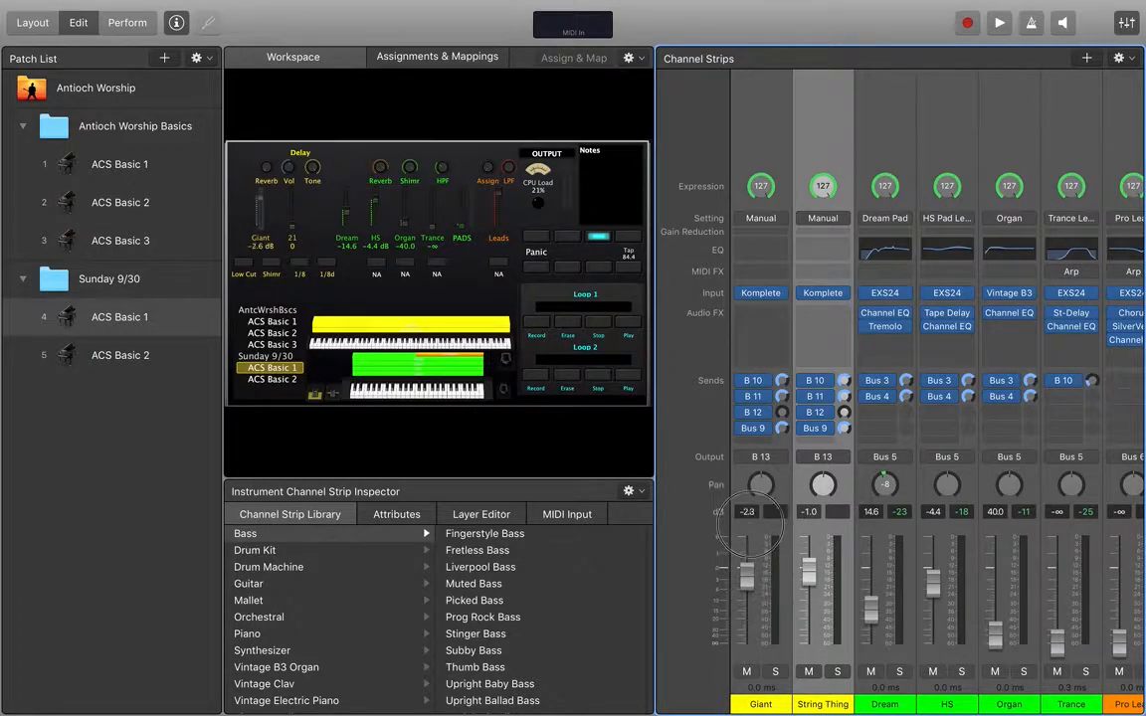
Step: Route both the String Thing and Giant channel strips to Output 1-2
left_click(827, 460)
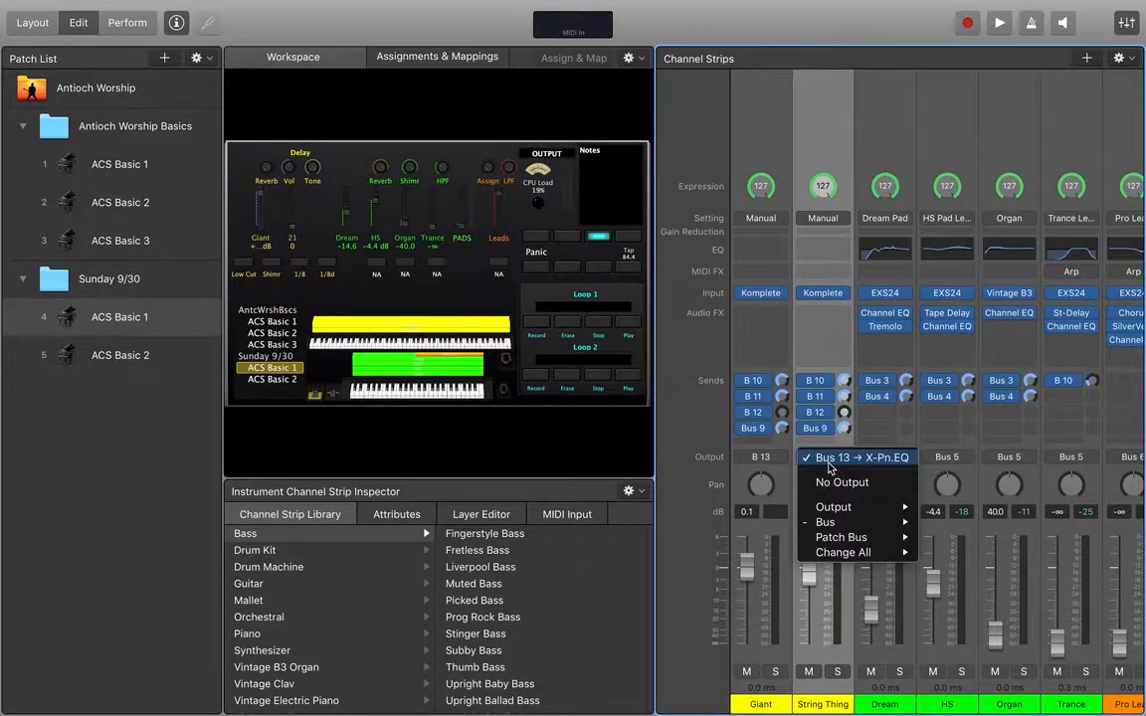
left_click(933, 514)
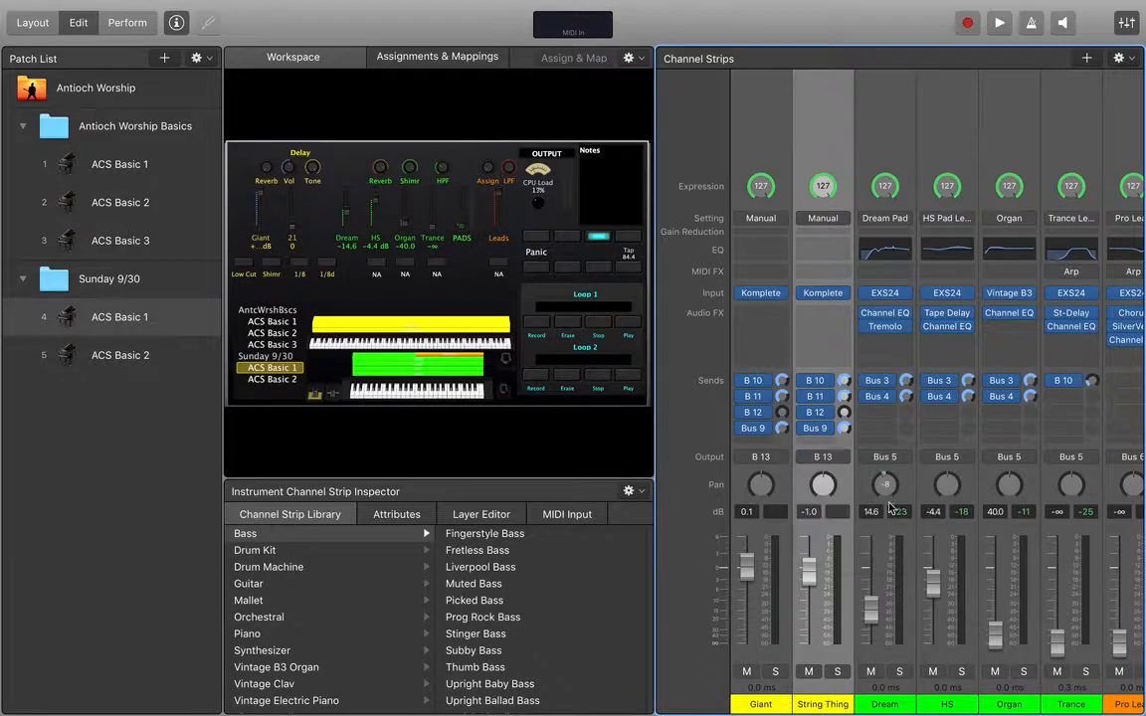
left_click(828, 460)
mouse_move(895, 508)
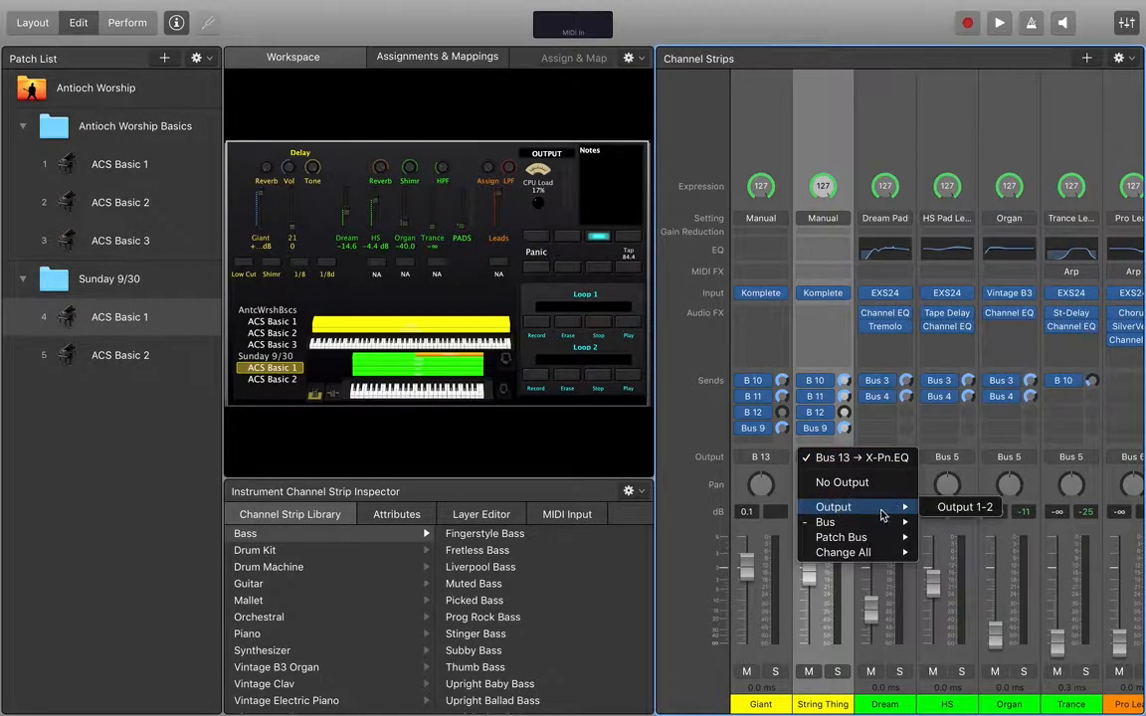
left_click(941, 509)
left_click(761, 457)
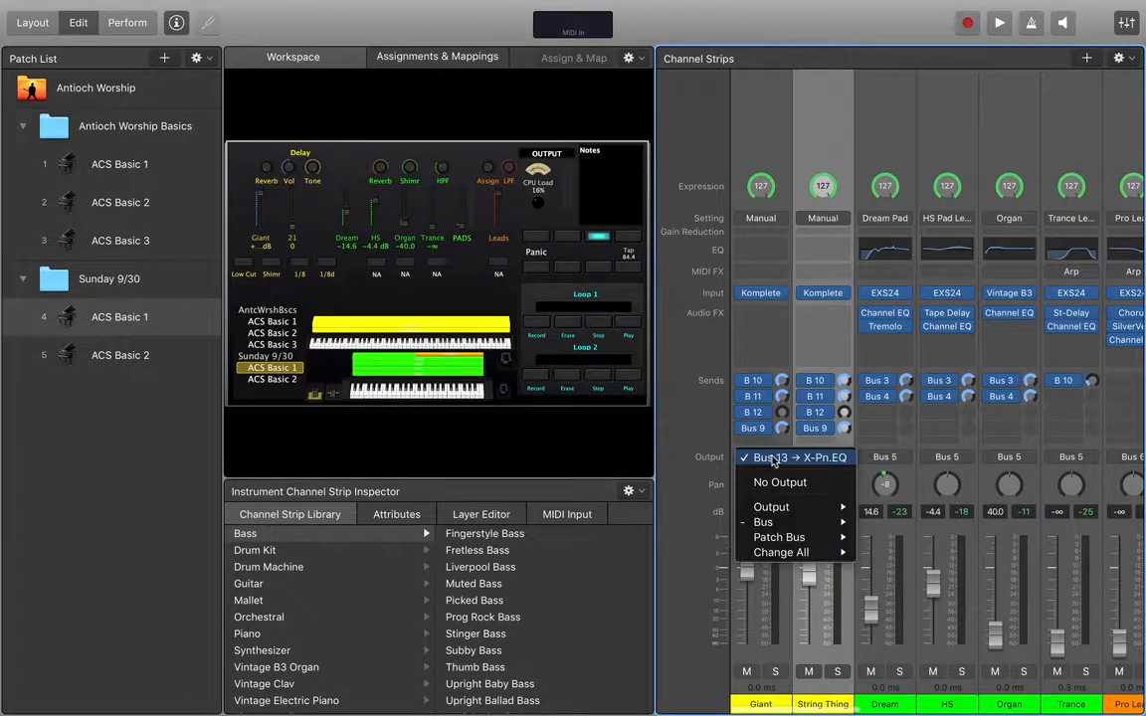
mouse_move(784, 508)
left_click(870, 506)
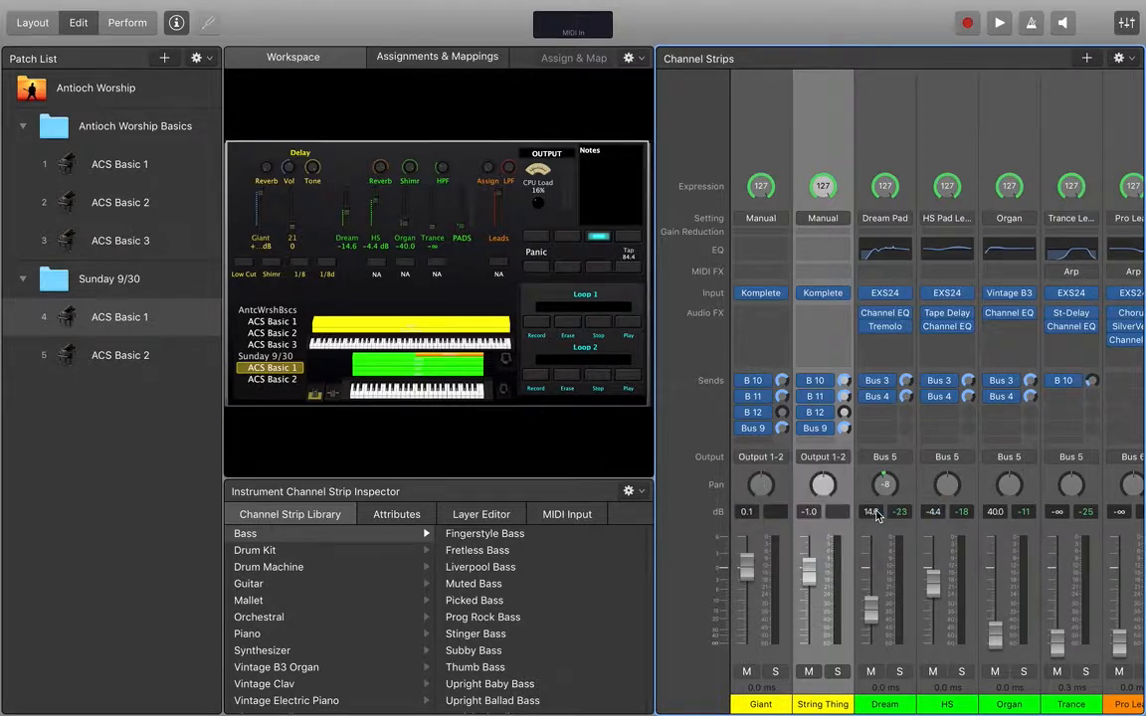
Step: Show the on-screen musical keyboard and play several notes to audition the layered sounds
key("super+k")
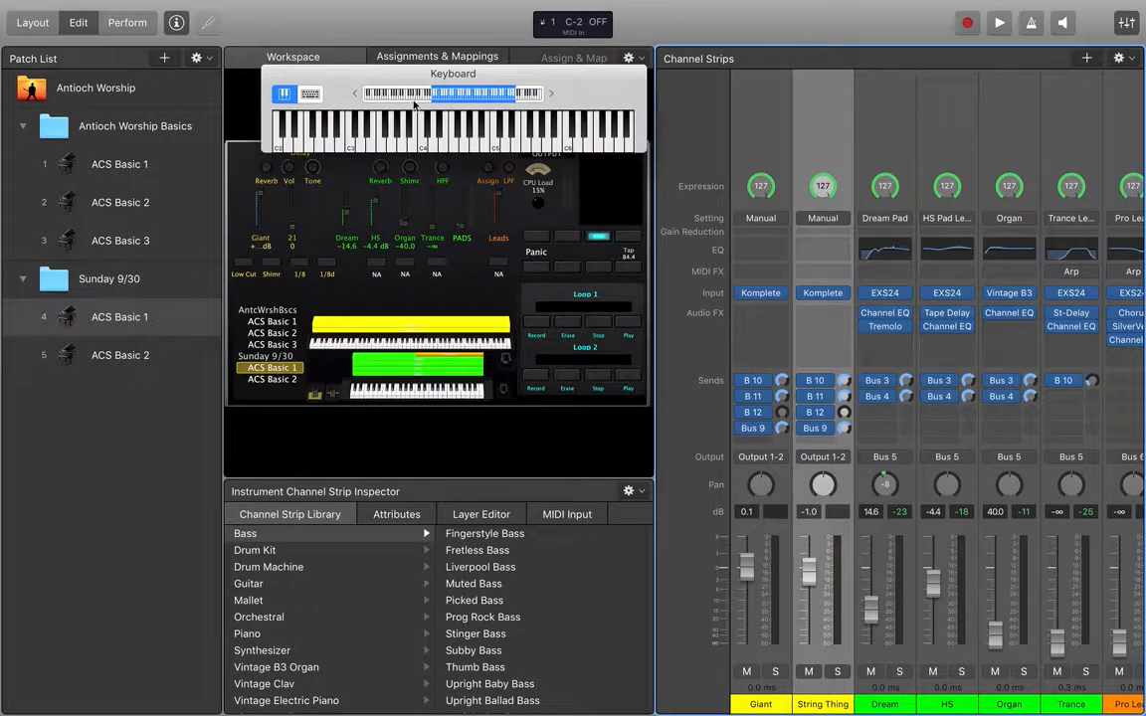
left_click(423, 137)
left_click(454, 138)
left_click(488, 141)
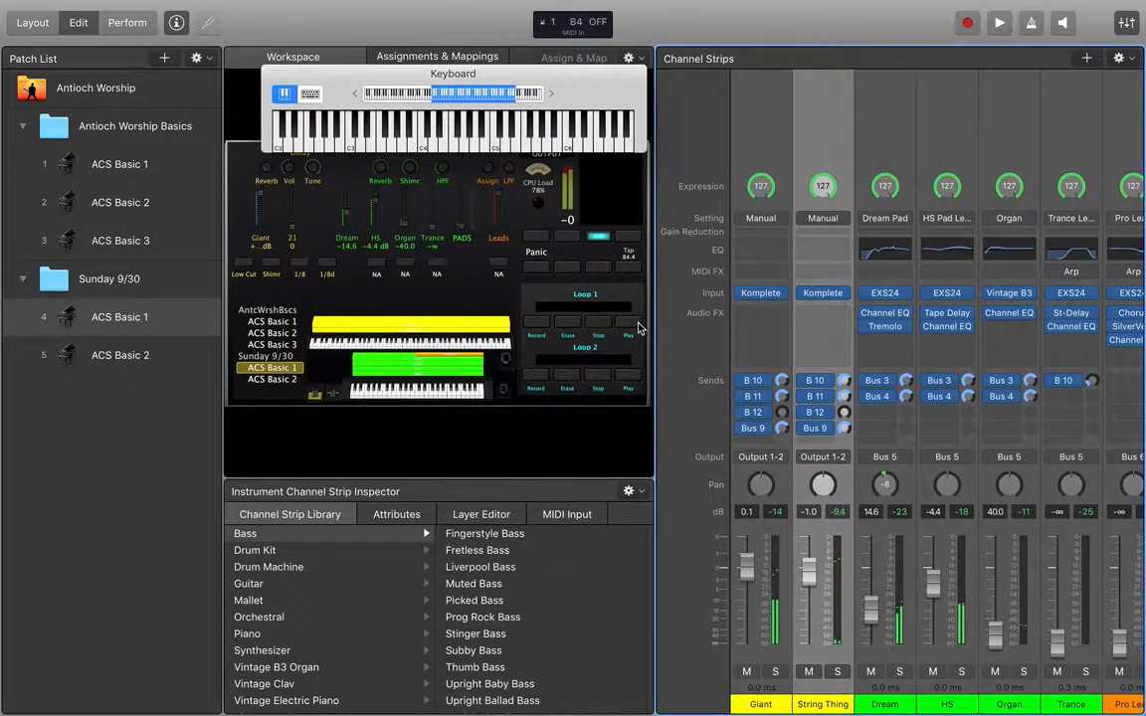
Step: Lower the Giant channel strip's volume fader all the way to −∞, leaving the strip unmuted
left_click(753, 659)
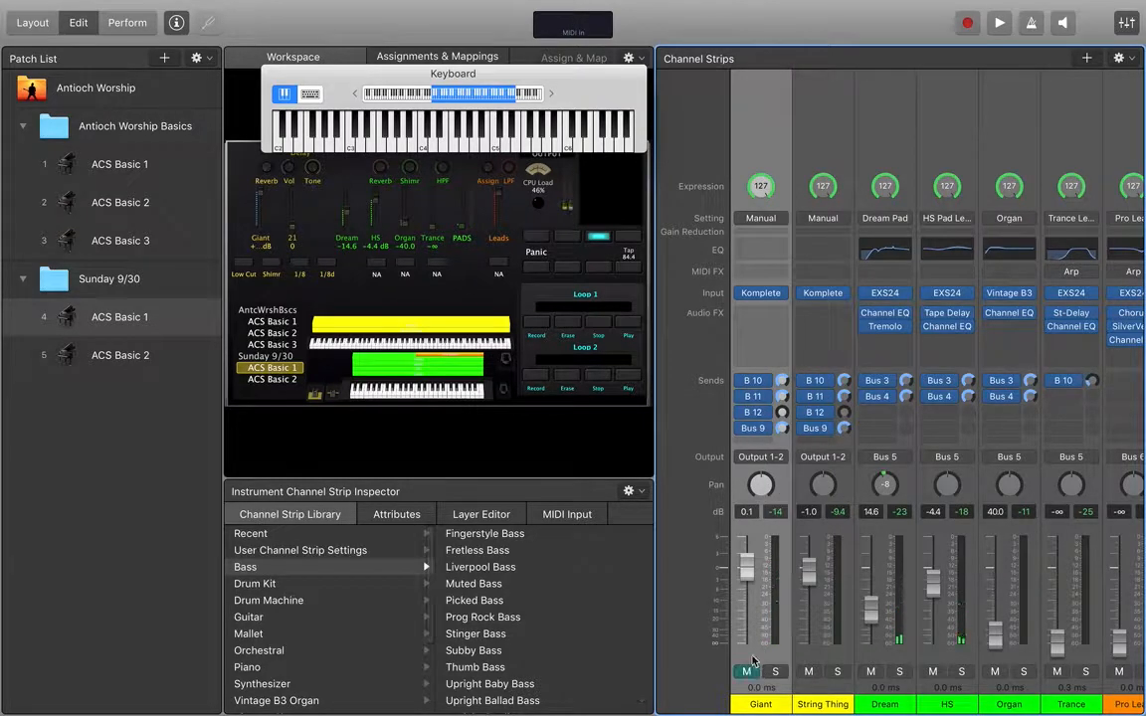
left_click(747, 672)
left_click_drag(747, 574, 747, 644)
Step: Play notes up and down the on-screen keyboard to audition String Thing with the Giant silenced
left_click(432, 147)
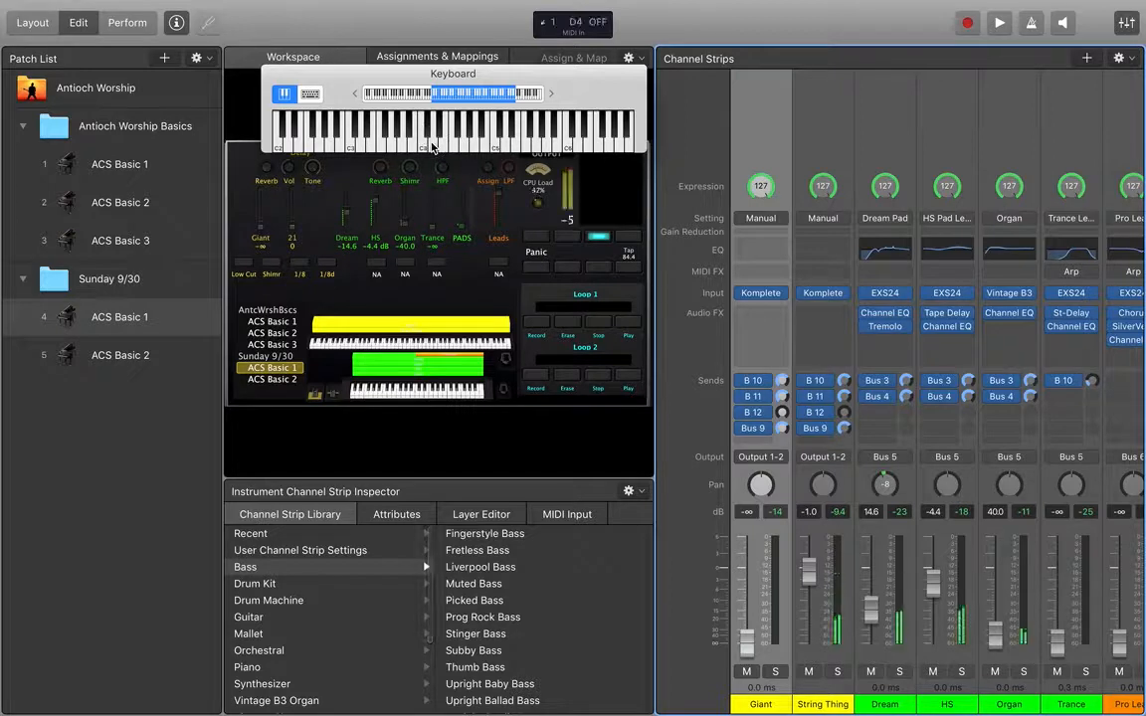
left_click(473, 146)
left_click(508, 147)
left_click(465, 146)
left_click(429, 146)
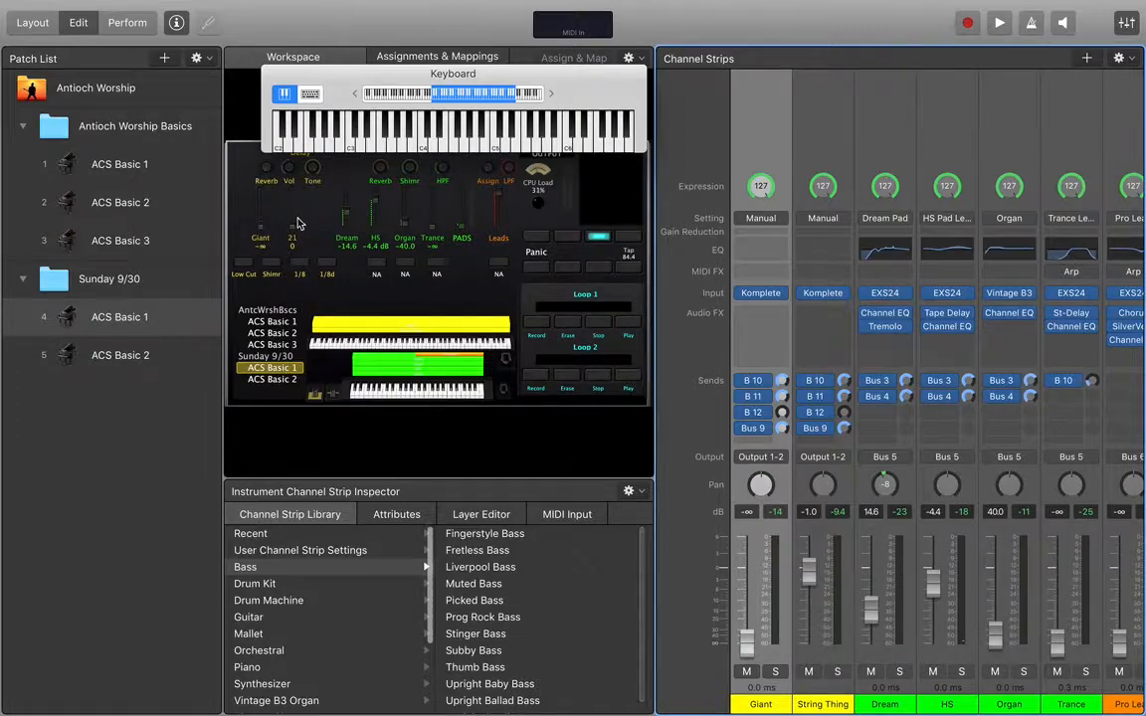
Step: Select the unmapped fader beside Giant, show its mappings and widen the workspace area
left_click(292, 177)
mouse_move(291, 227)
left_mouse_down()
mouse_move(289, 69)
mouse_move(289, 311)
mouse_move(288, 134)
mouse_move(298, 284)
mouse_move(295, 230)
left_mouse_up()
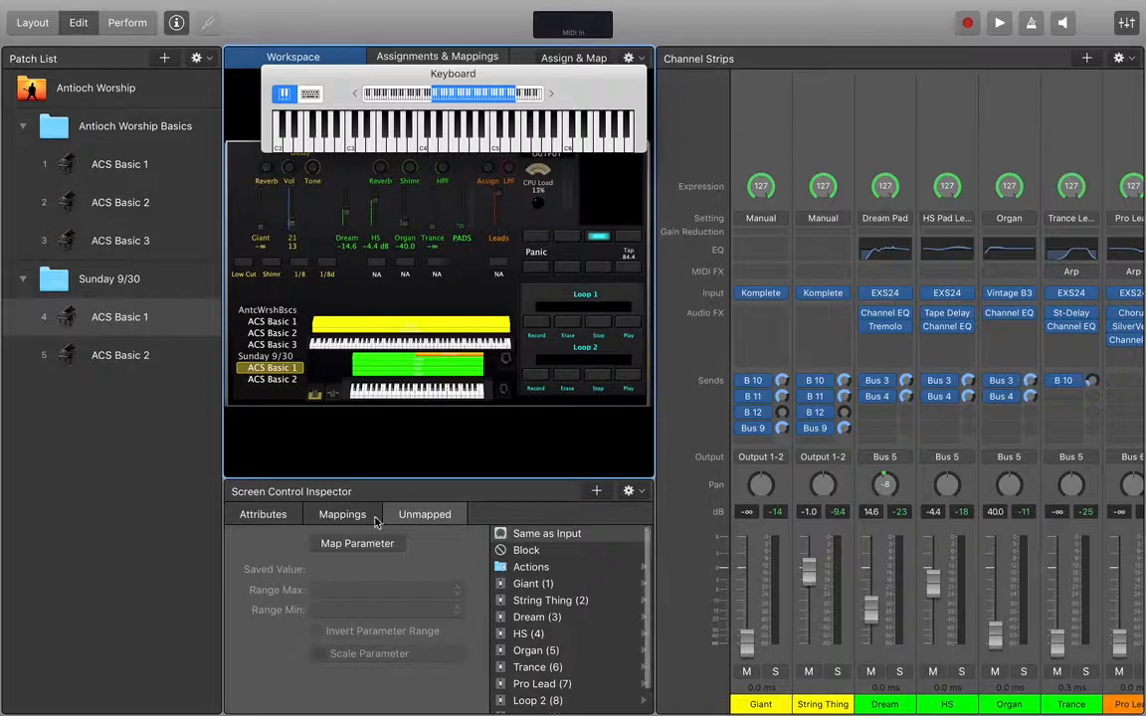
left_click(345, 515)
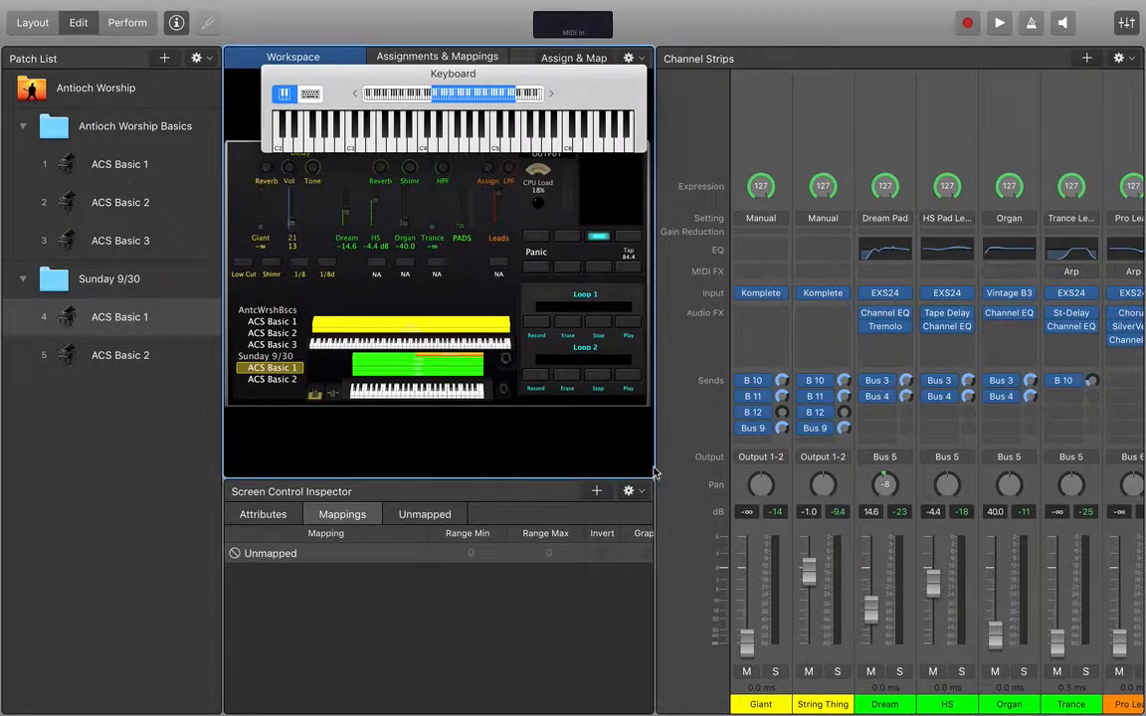
left_click_drag(655, 466, 780, 467)
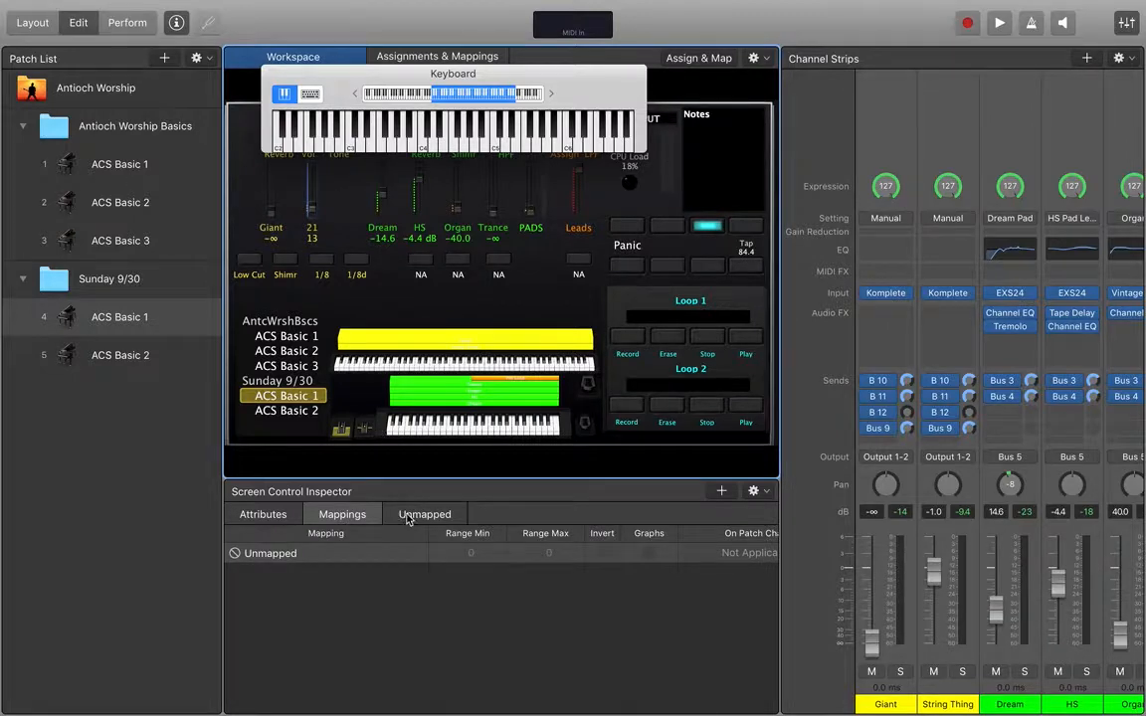
Step: Add a mapping to the fader beside Giant that controls the Volume of String Thing
left_click(348, 515)
left_click(348, 516)
left_click(721, 494)
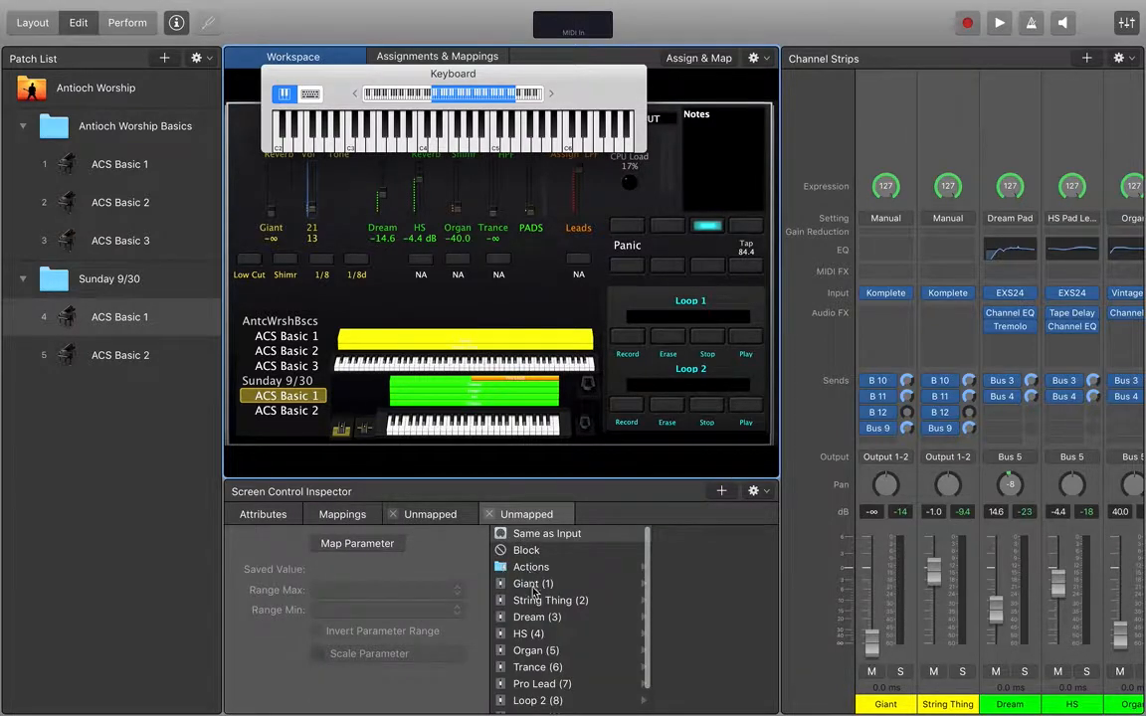
mouse_move(542, 602)
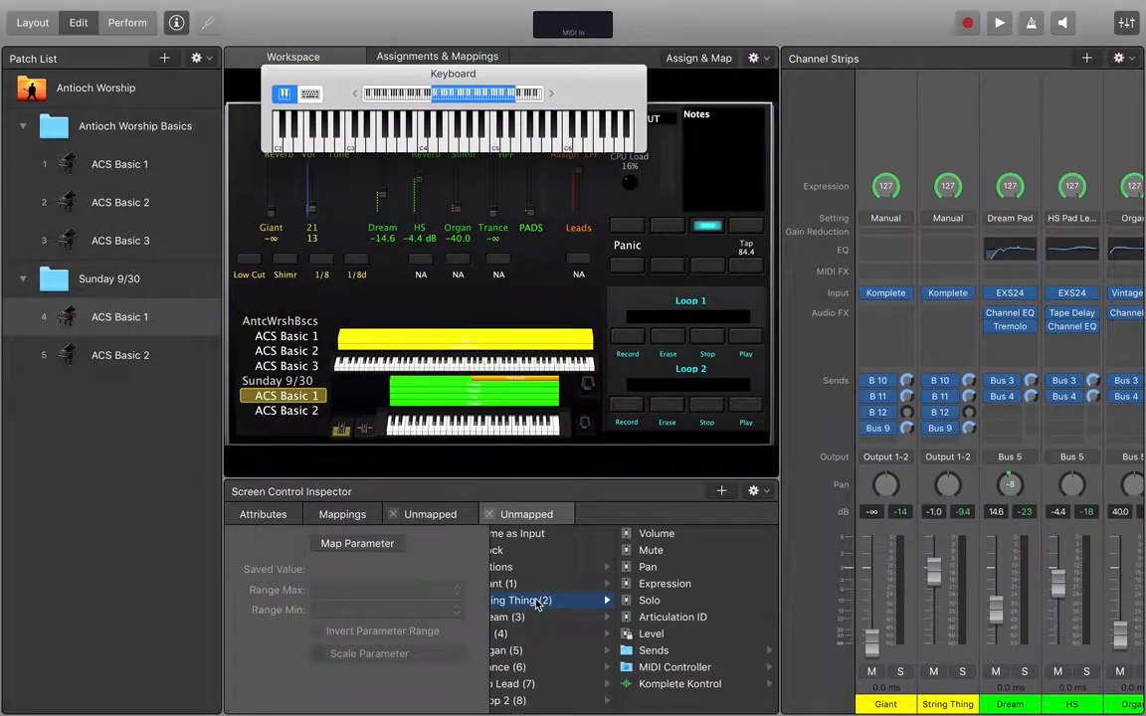
left_click(656, 537)
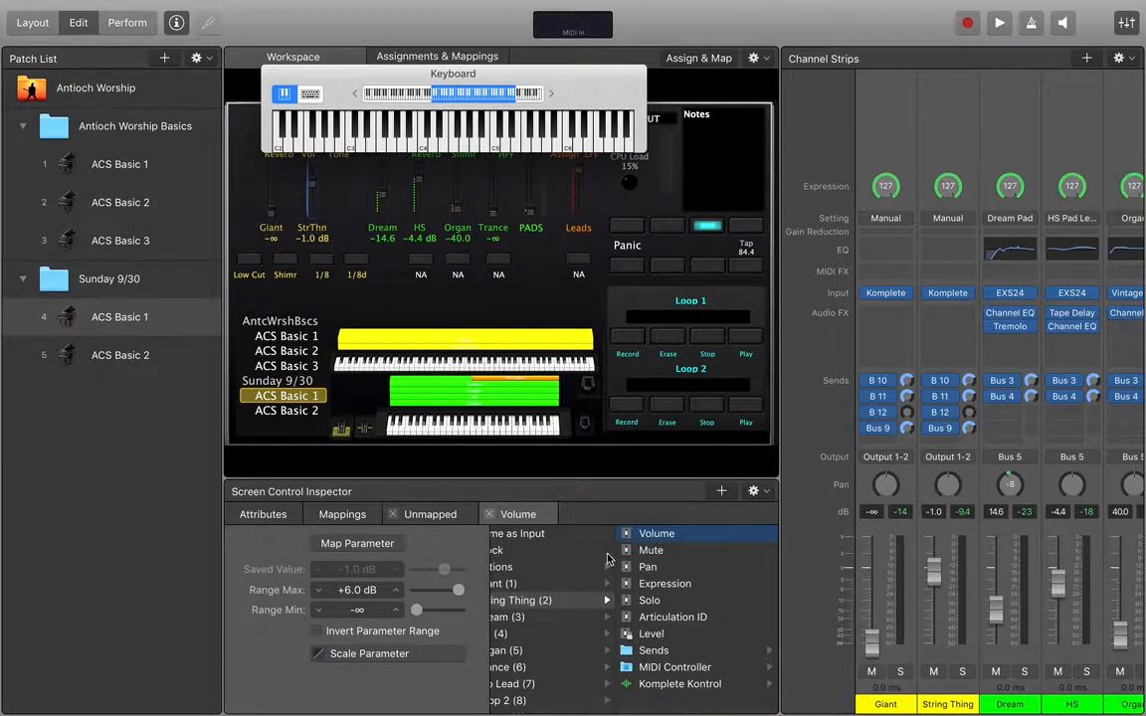
Step: Set the maximum range of the String Thing volume mapping to 0 dB
double_click(350, 592)
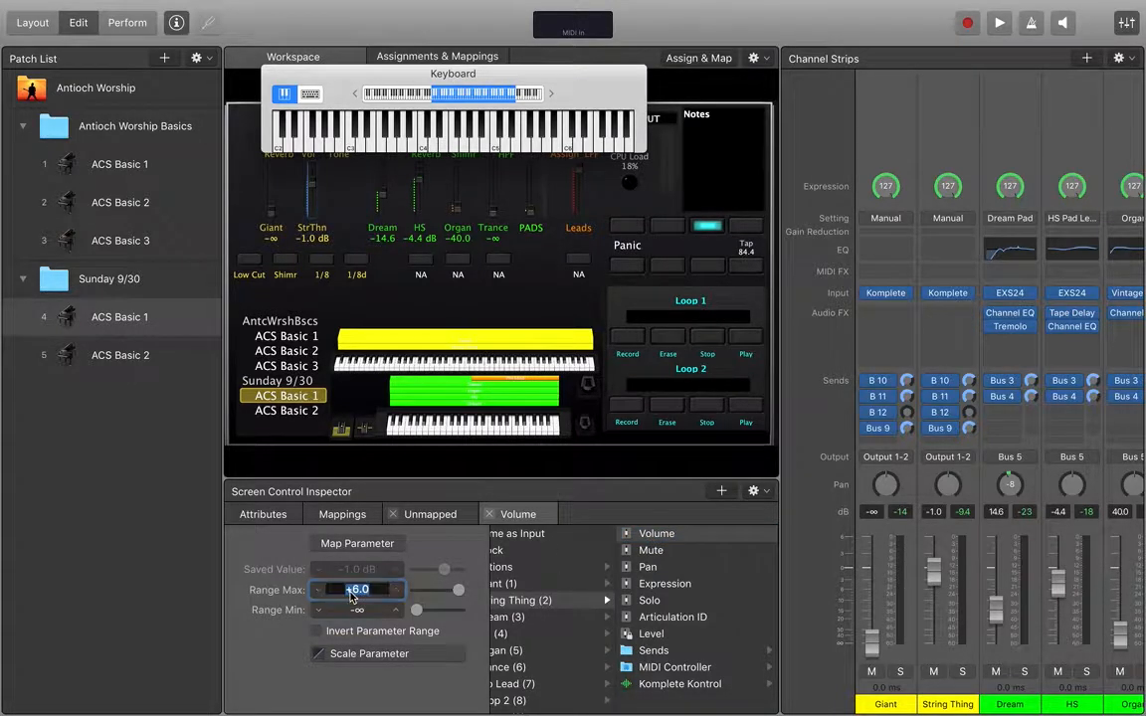
type("0")
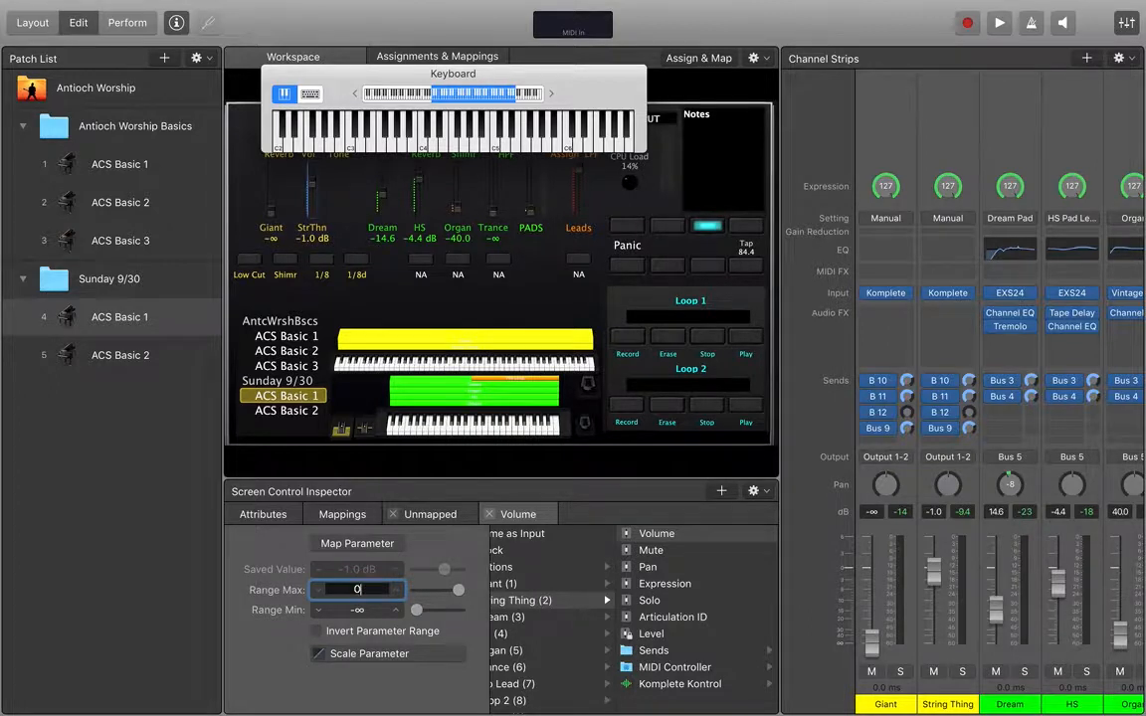
key("Return")
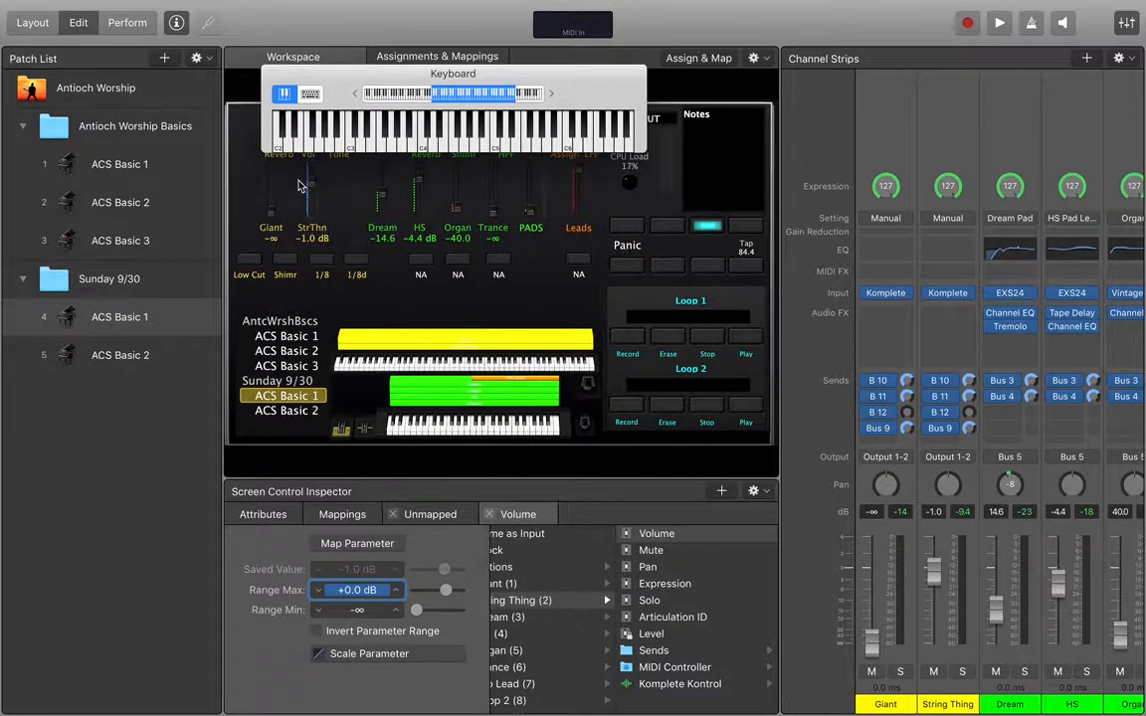
Step: Move the musical keyboard clear of the controls, lower the StrThn fader to about −4.5 dB and audition notes
left_click_drag(342, 77, 367, 13)
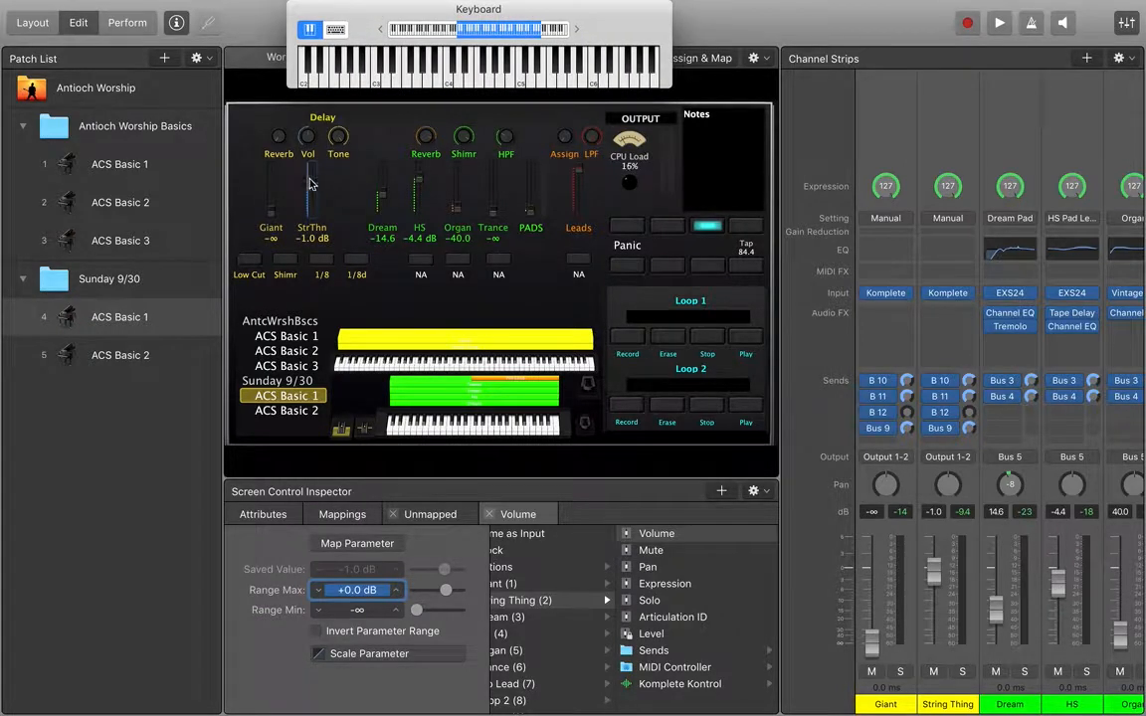
left_click_drag(310, 177, 286, 150)
left_click(461, 86)
left_click(532, 86)
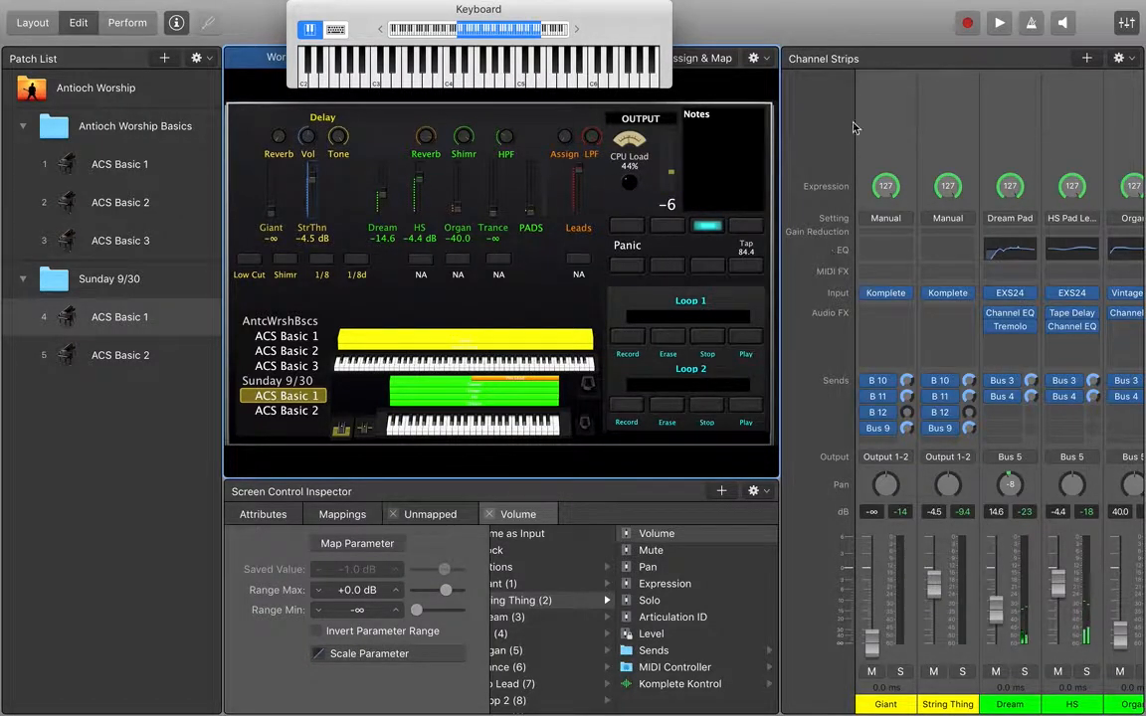
Step: Turn on the 1/8d delay and Shimr for the keys section and adjust its Delay Vol and Reverb knobs
mouse_move(948, 295)
mouse_move(948, 386)
left_click(355, 261)
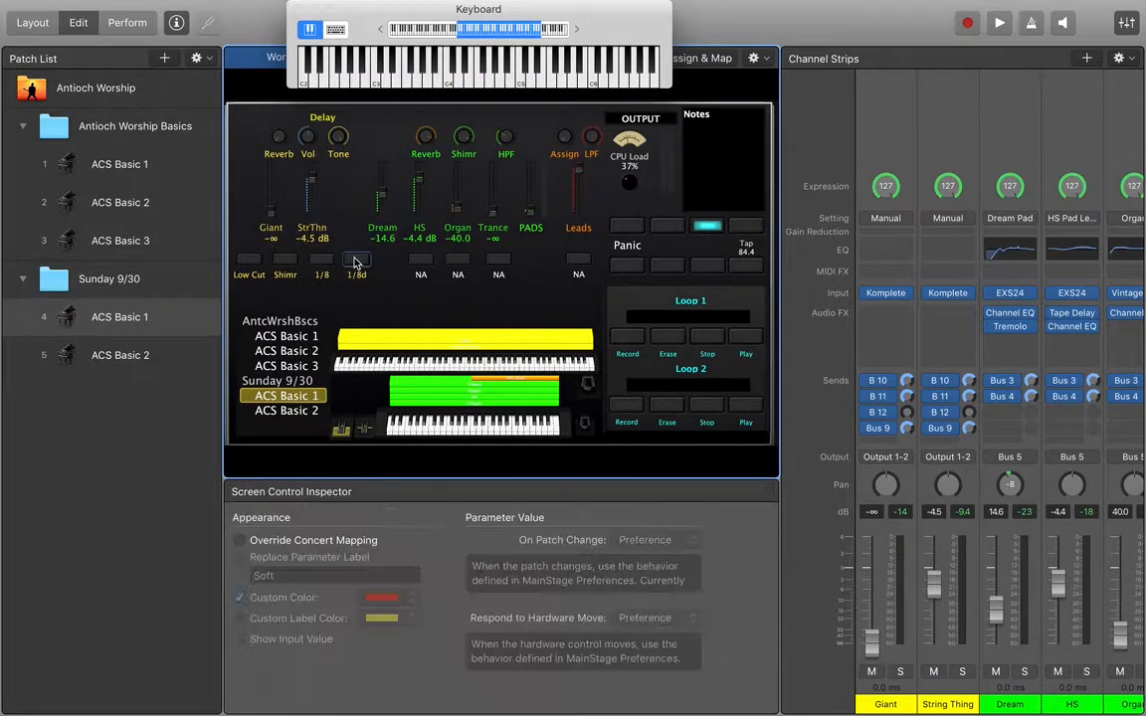
left_click(310, 142)
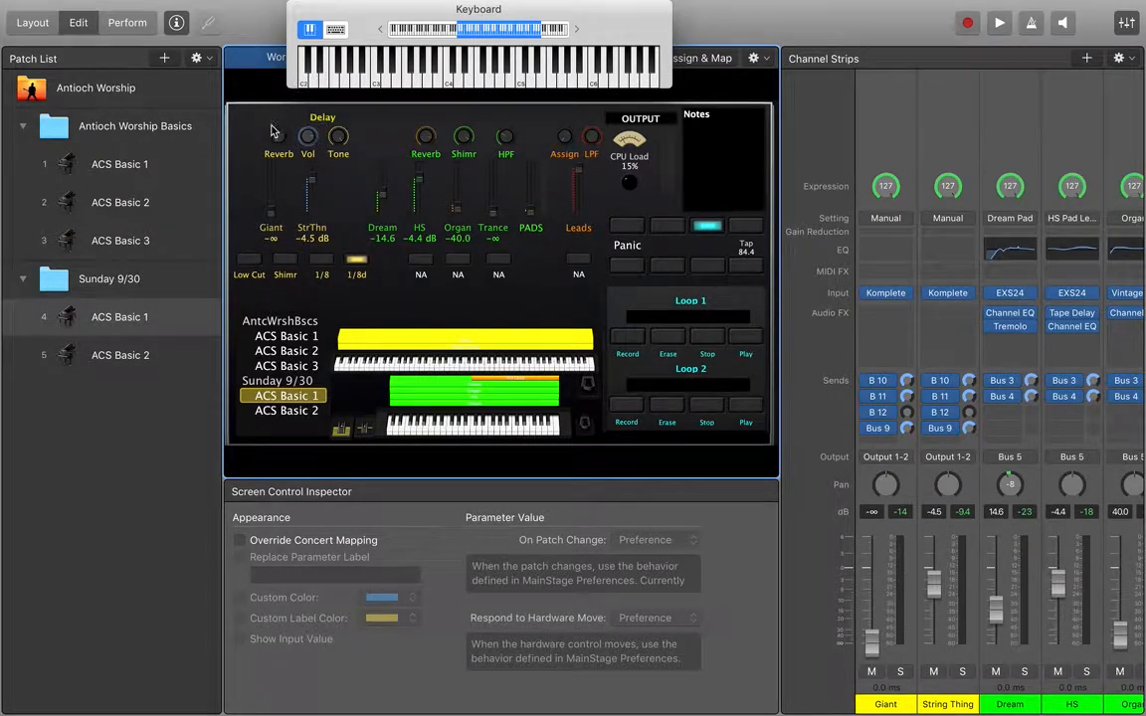
left_click(275, 133)
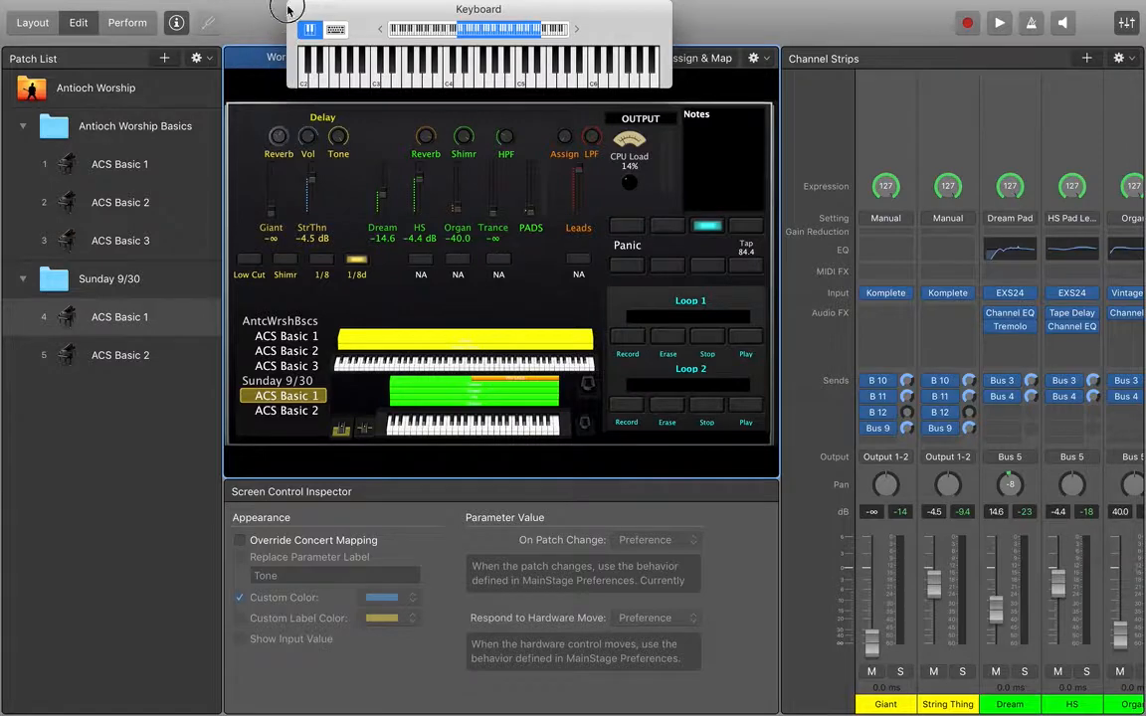
left_click(286, 262)
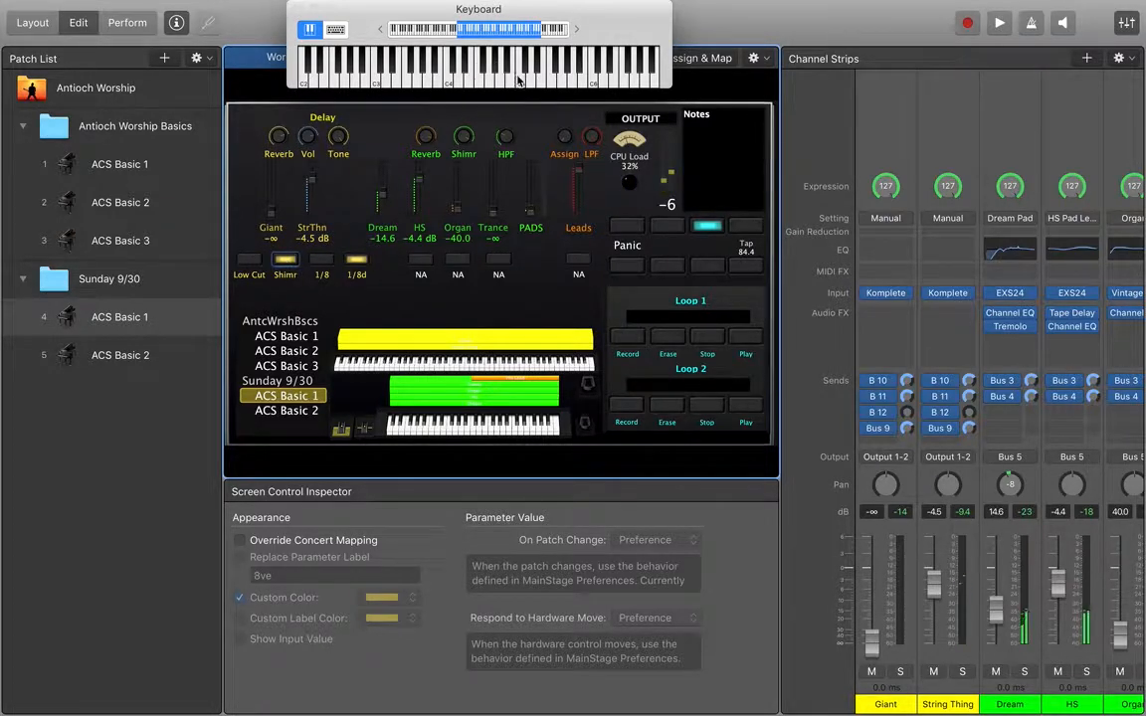
Step: Adjust the keys section's Delay Vol, Tone and Reverb knobs, and play several notes to audition the effects
left_click(308, 141)
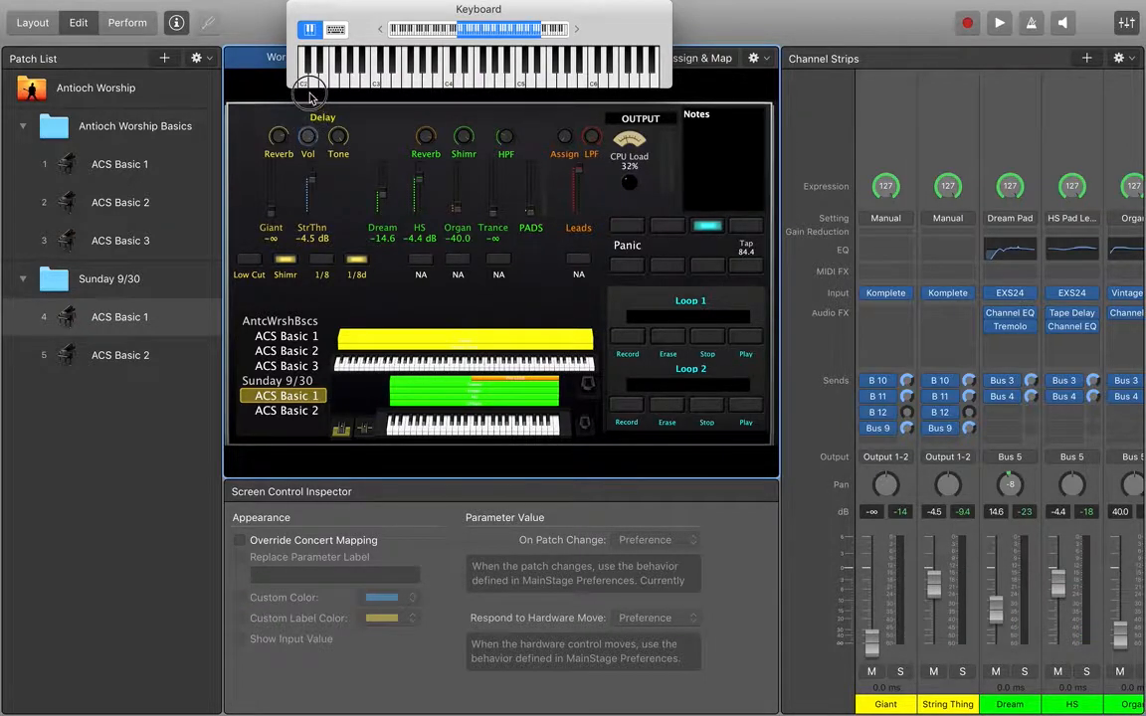
left_click(339, 143)
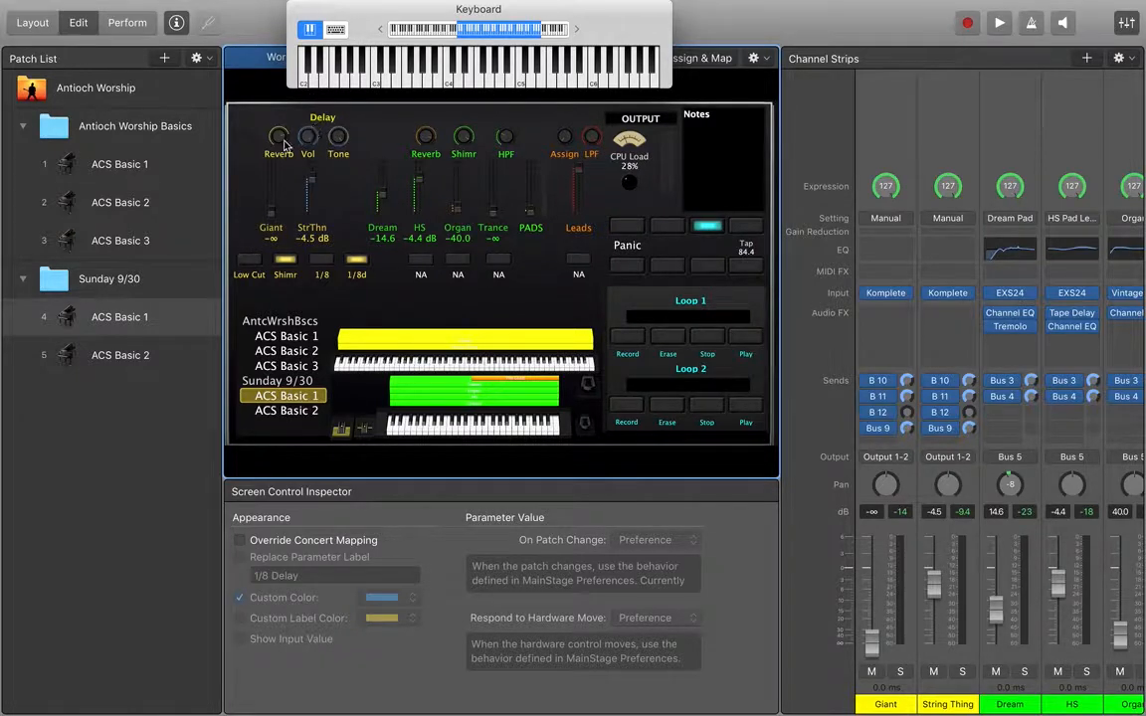
left_click_drag(280, 140, 281, 51)
left_click(491, 84)
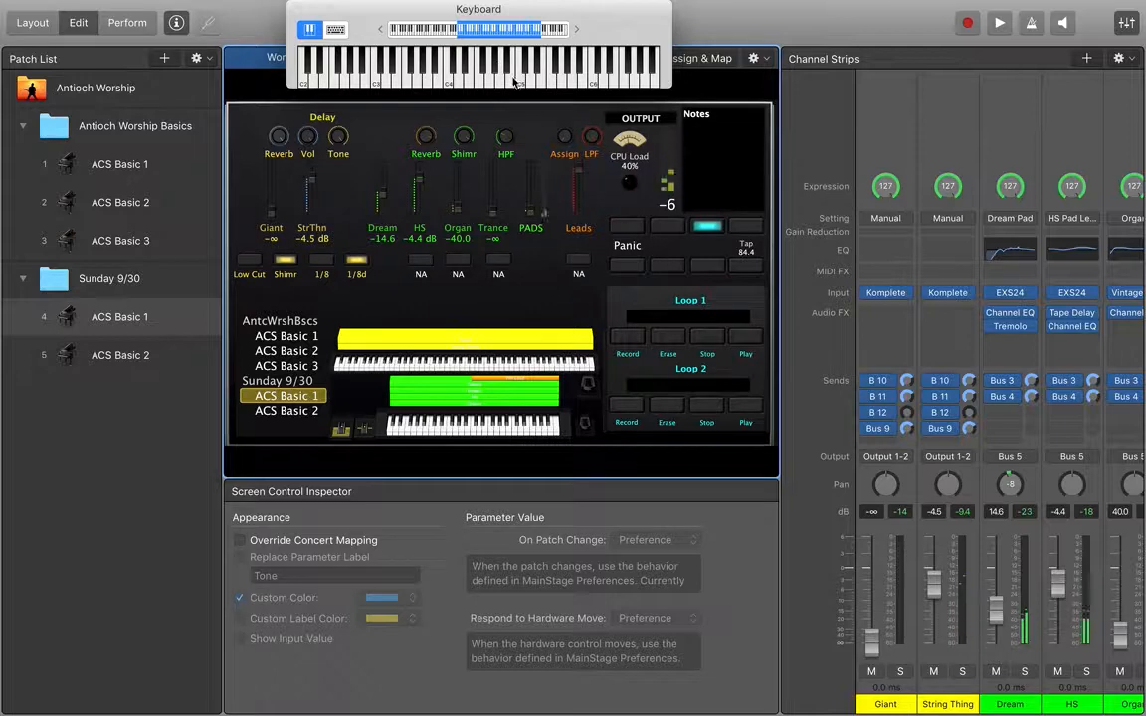
left_click(514, 82)
left_click(542, 82)
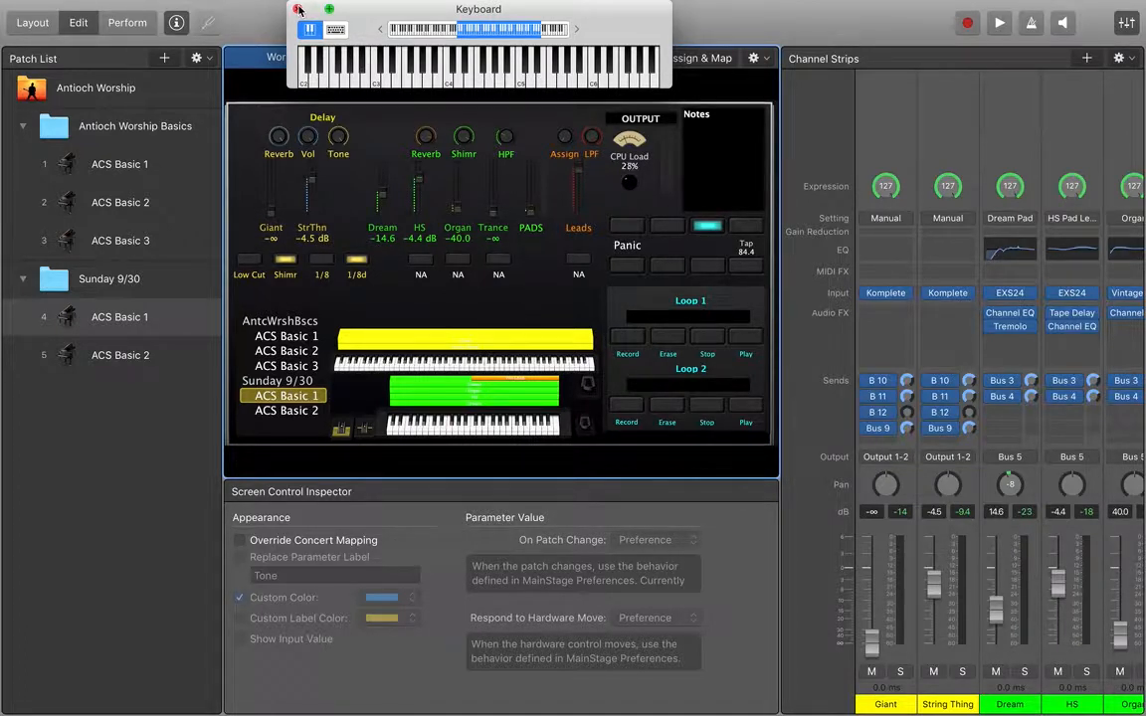
Step: Turn on the 1/8 delay for the keys section and turn off the 1/8d delay
left_click(330, 261)
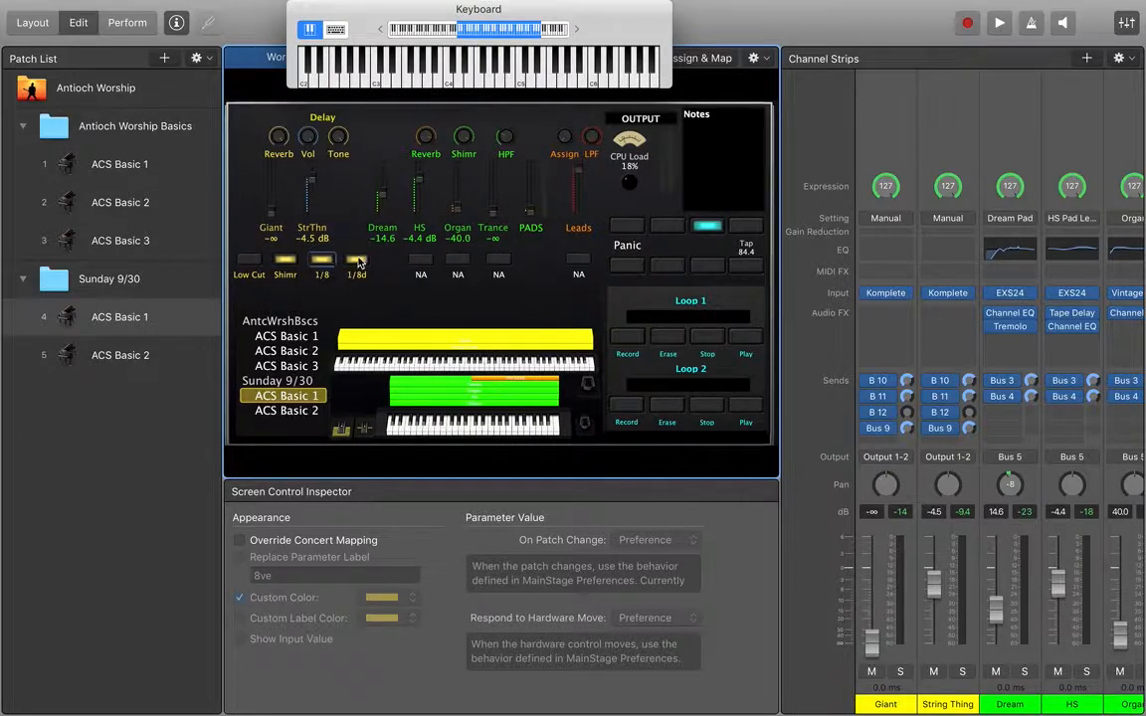
left_click(359, 261)
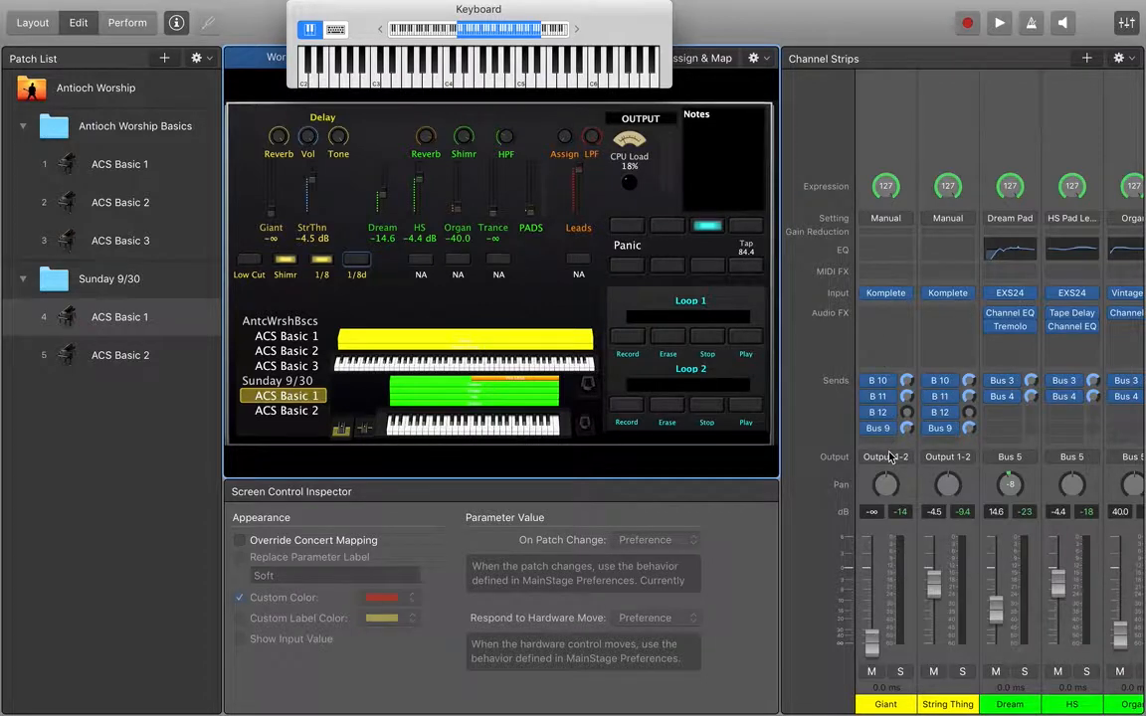
Step: Show the StrThn fader's Volume mapping again and close the on-screen musical keyboard
left_click(314, 194)
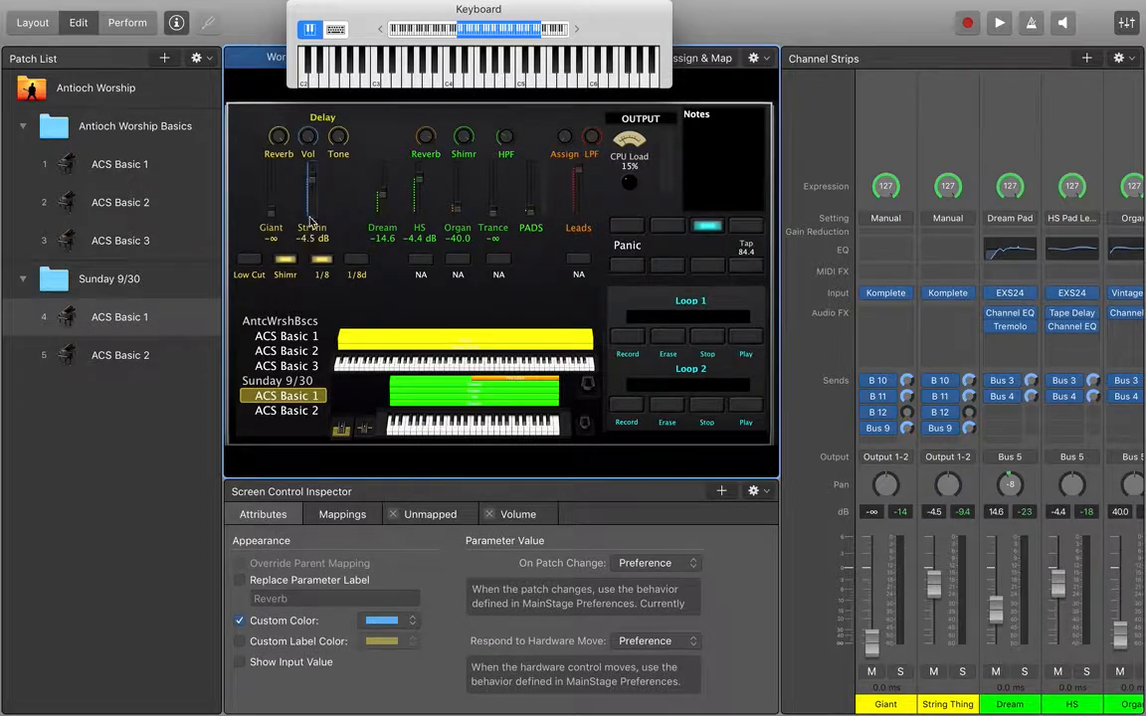
left_click(516, 515)
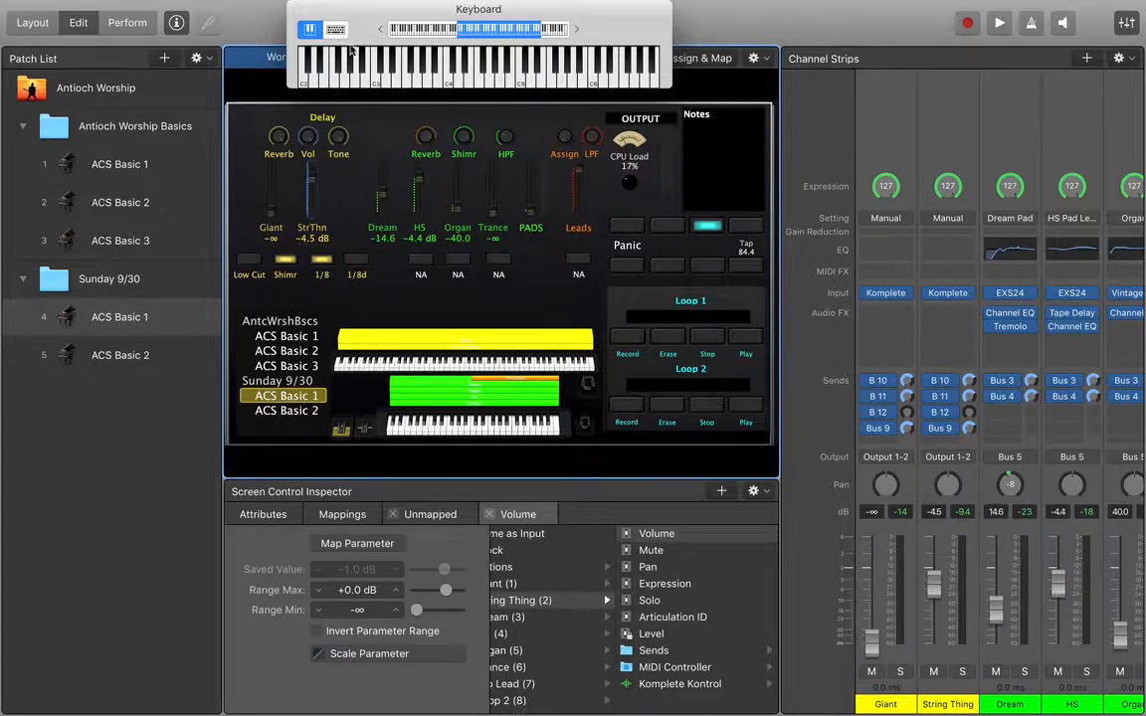
left_click(295, 9)
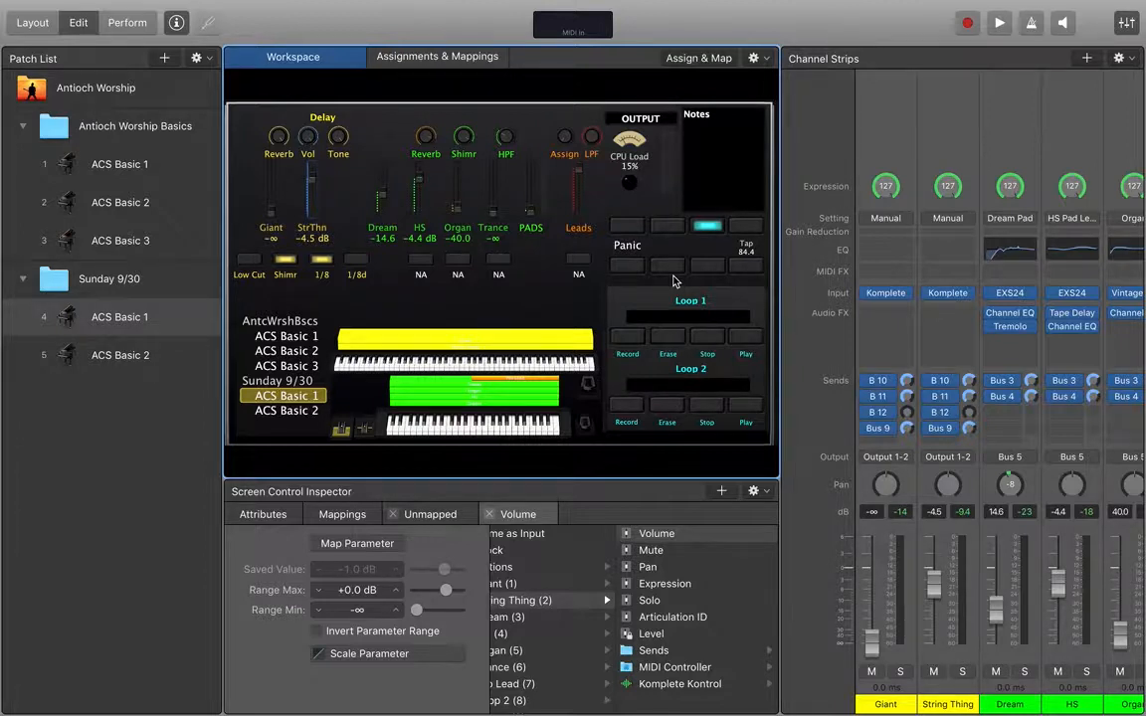
Step: Look through the channel strips of ACS Basic 1 in Sunday 9/30 and compare the patch with ACS Basic 2
scroll(1001, 574, "right", 5)
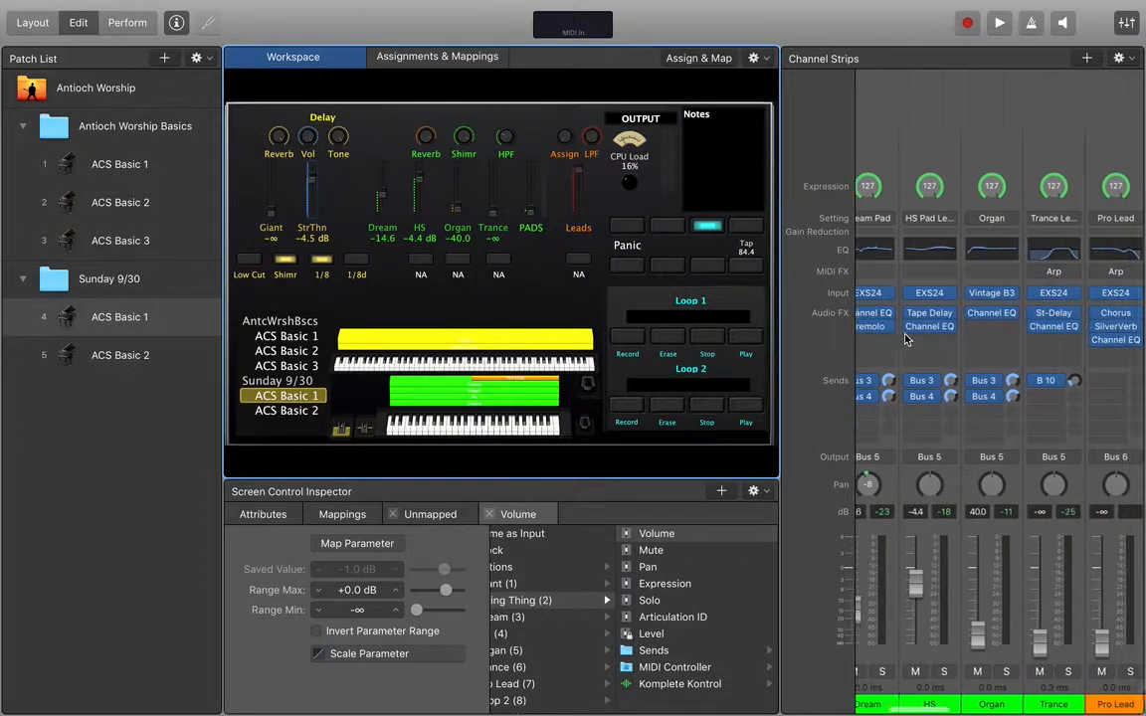
scroll(1001, 574, "left", 3)
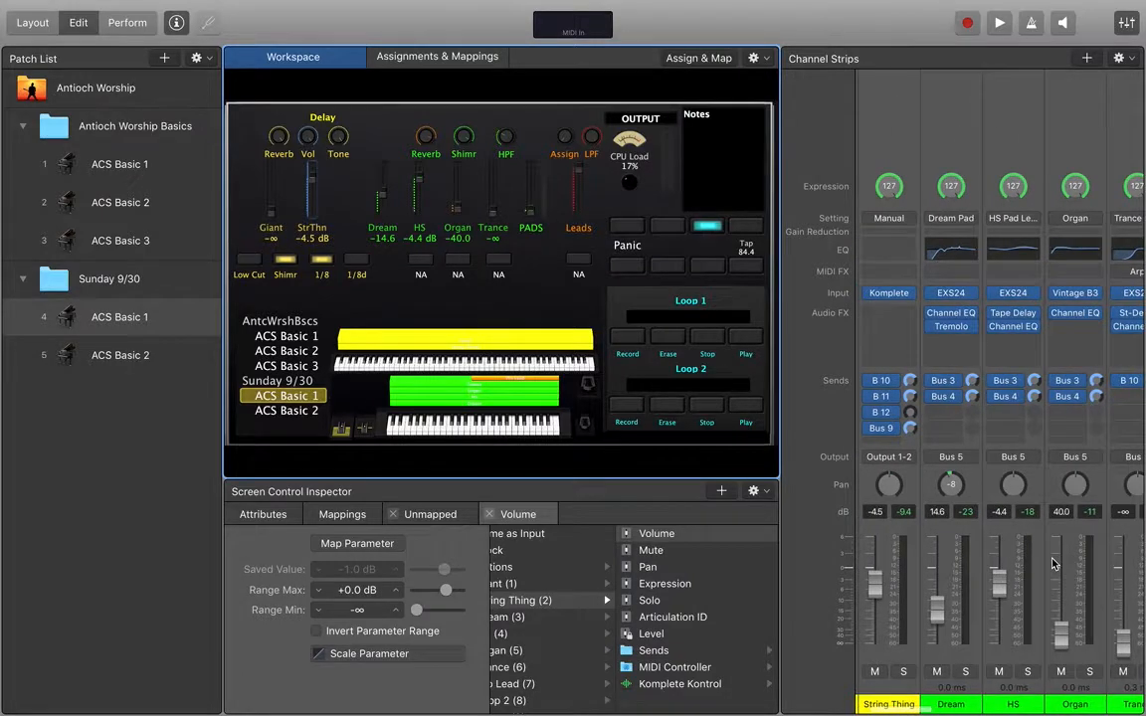
scroll(1086, 149, "right", 1)
left_click(1086, 150)
scroll(911, 420, "right", 2)
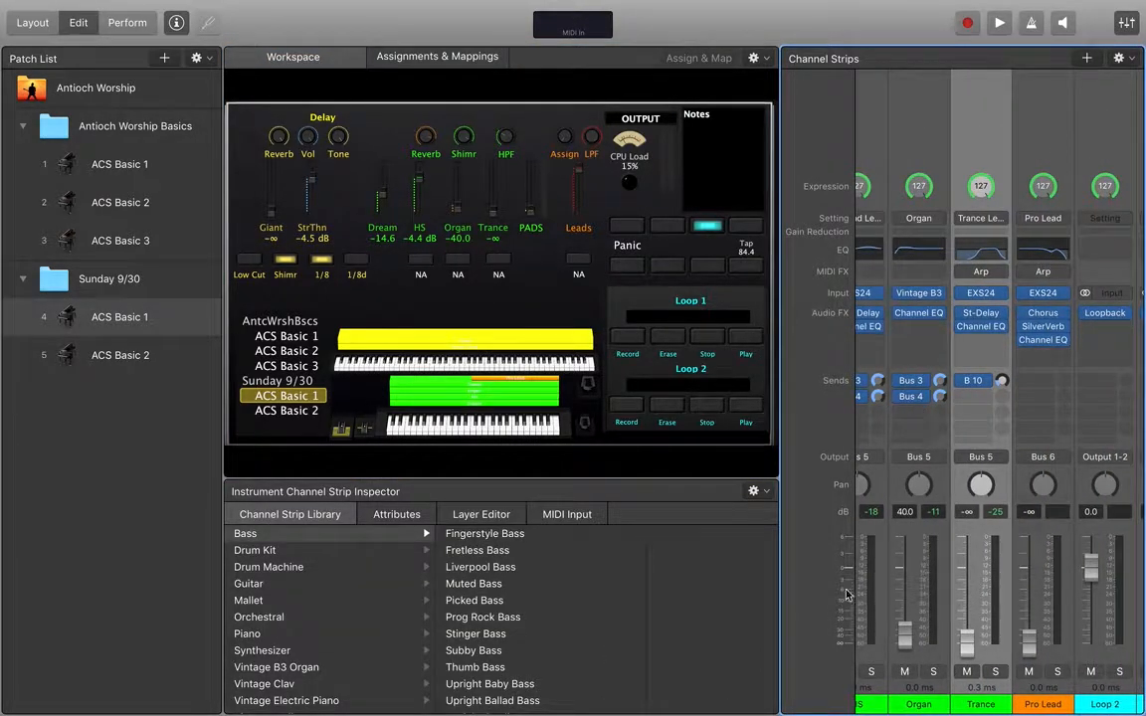
left_click(113, 320)
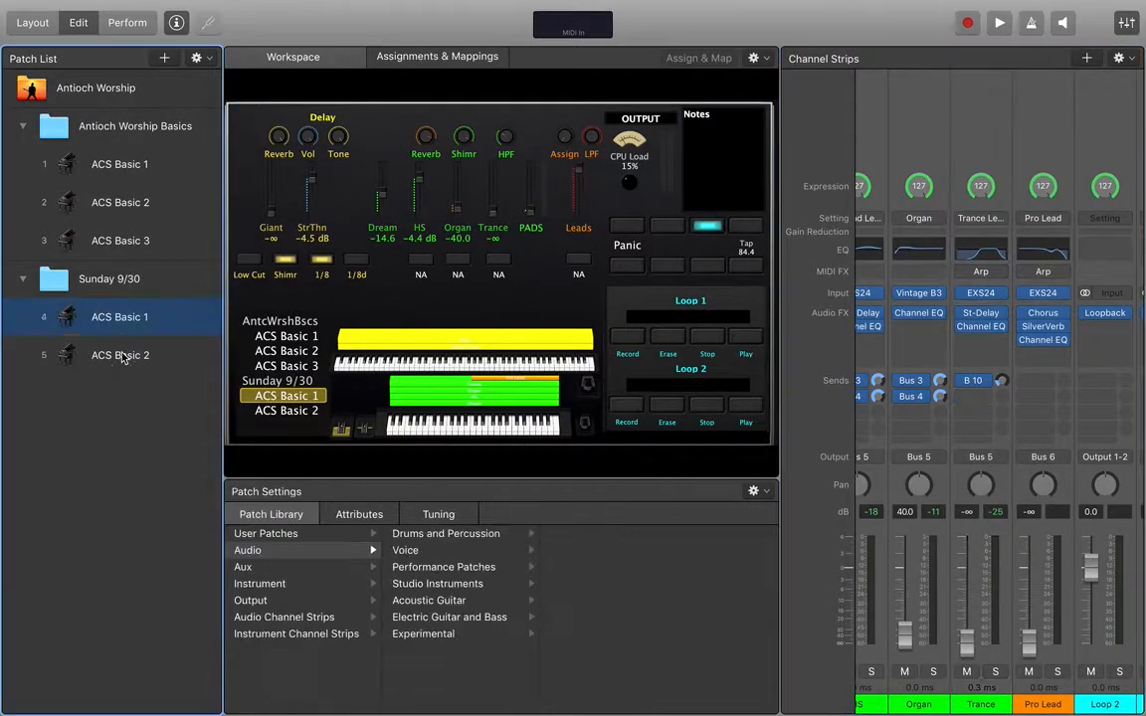
left_click(123, 355)
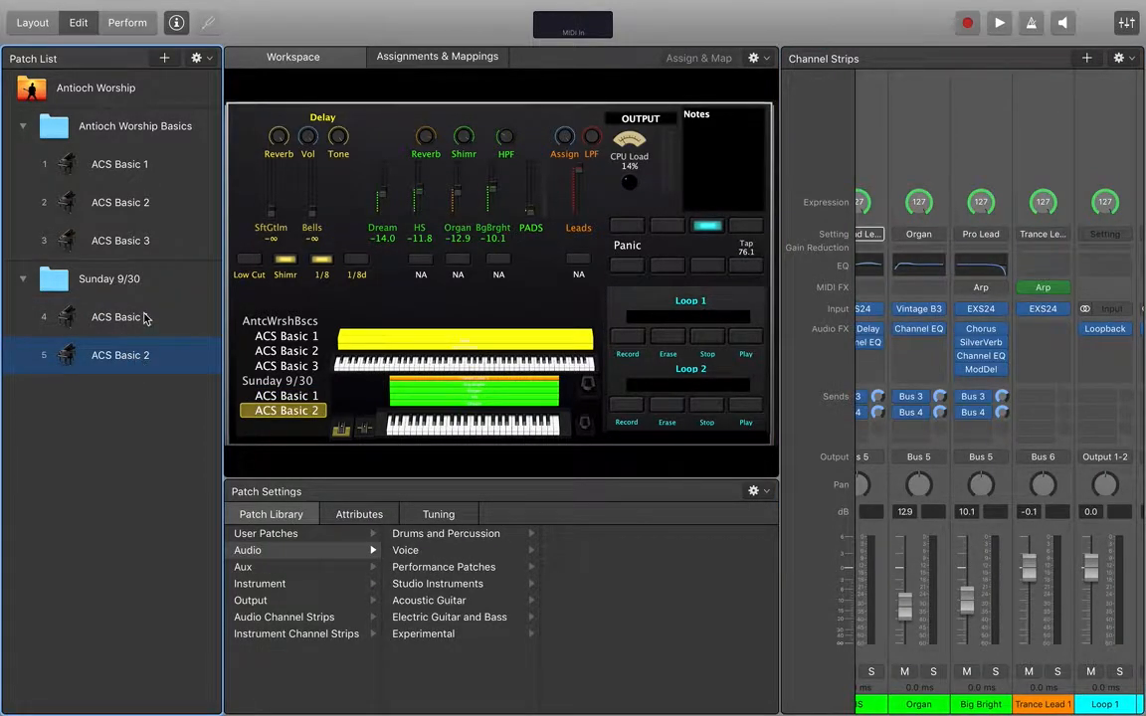
left_click(144, 319)
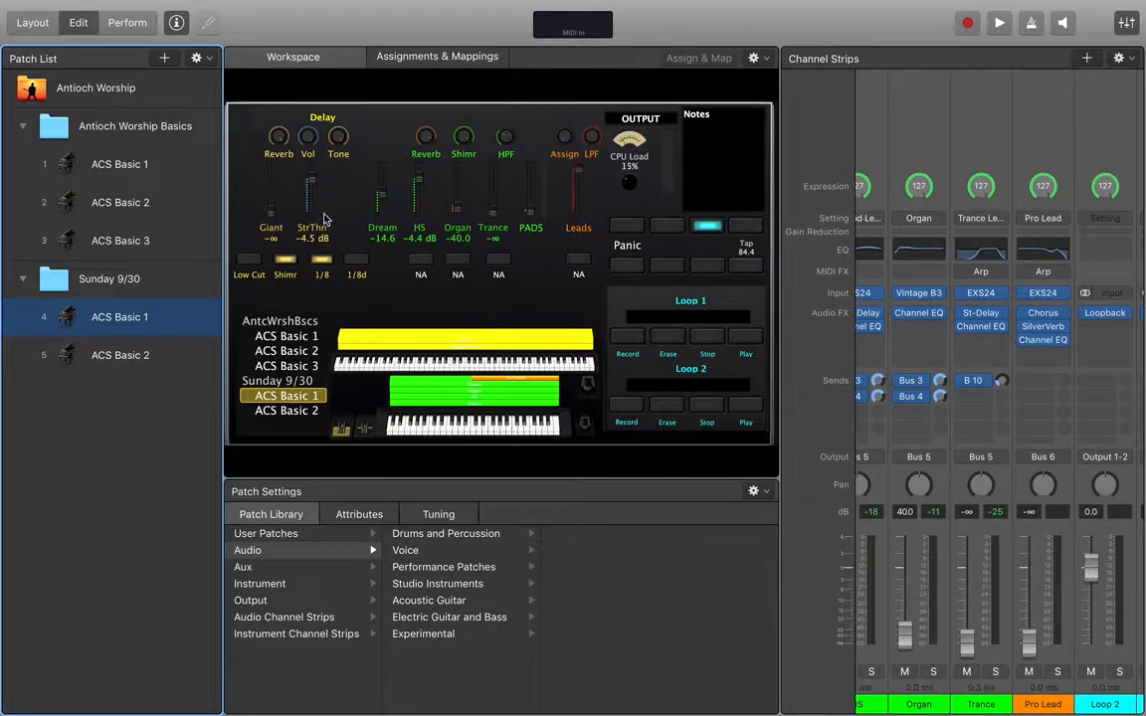
Step: Copy the channel strip setting of the Big Bright strip in the Sunday 9/30 patch ACS Basic 2
left_click(136, 366)
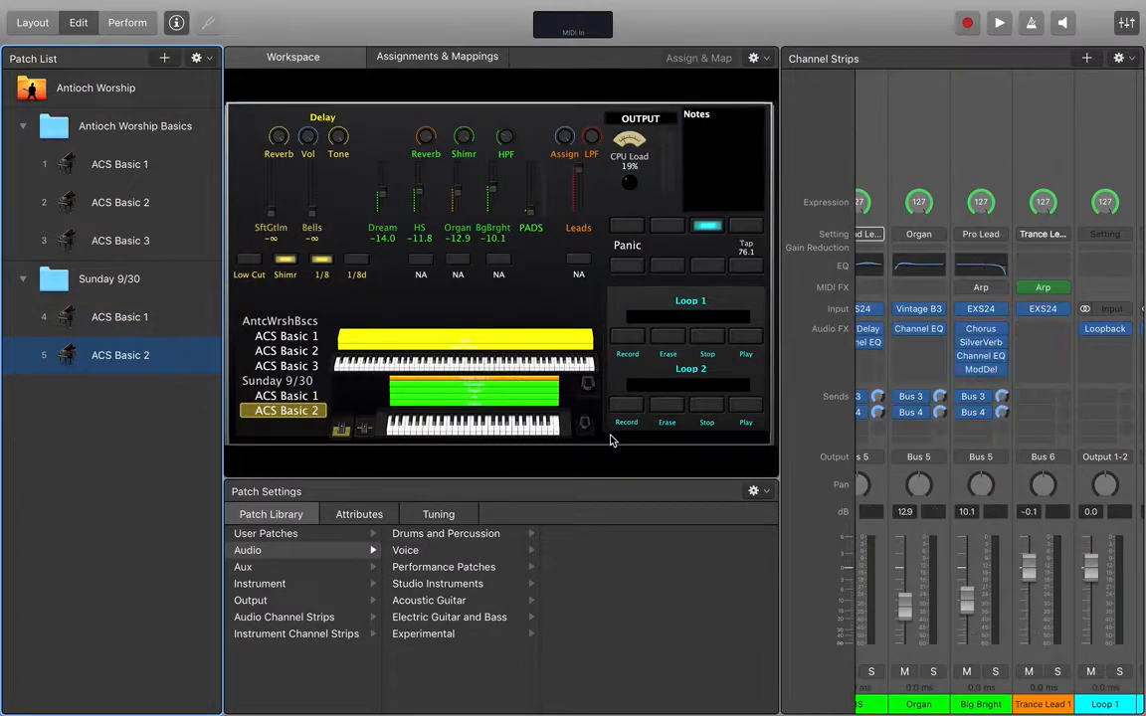
scroll(1037, 519, "left", 2)
left_click(1012, 106)
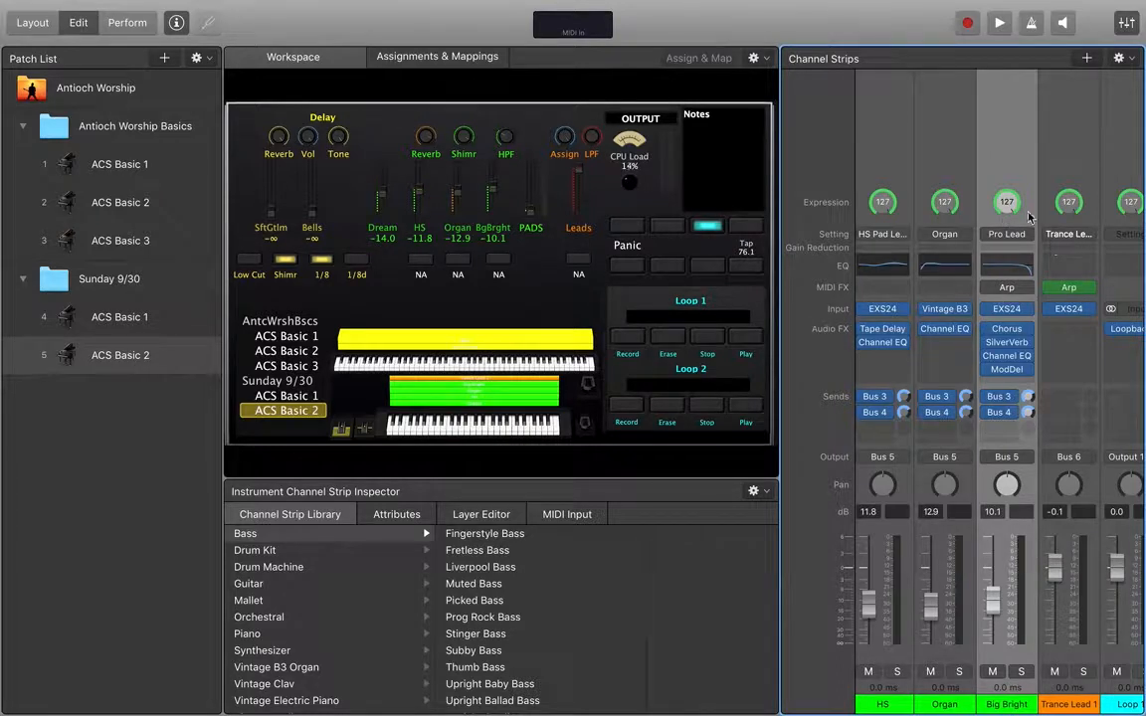
right_click(1008, 171)
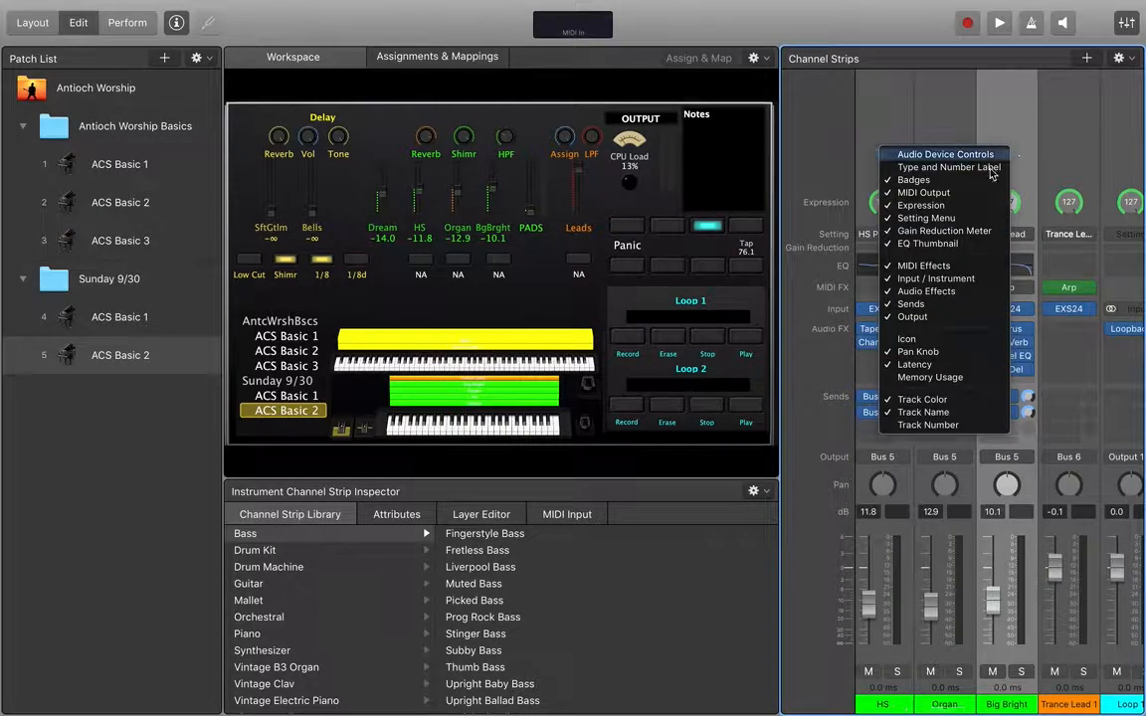
left_click(1012, 103)
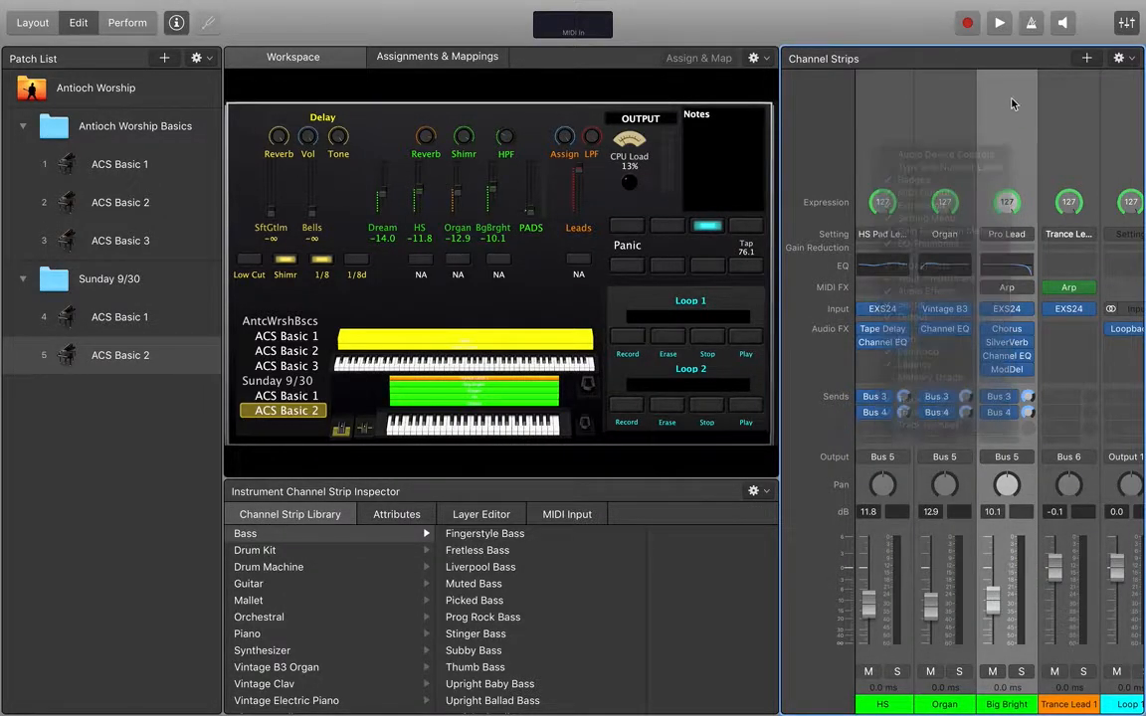
left_click(1007, 234)
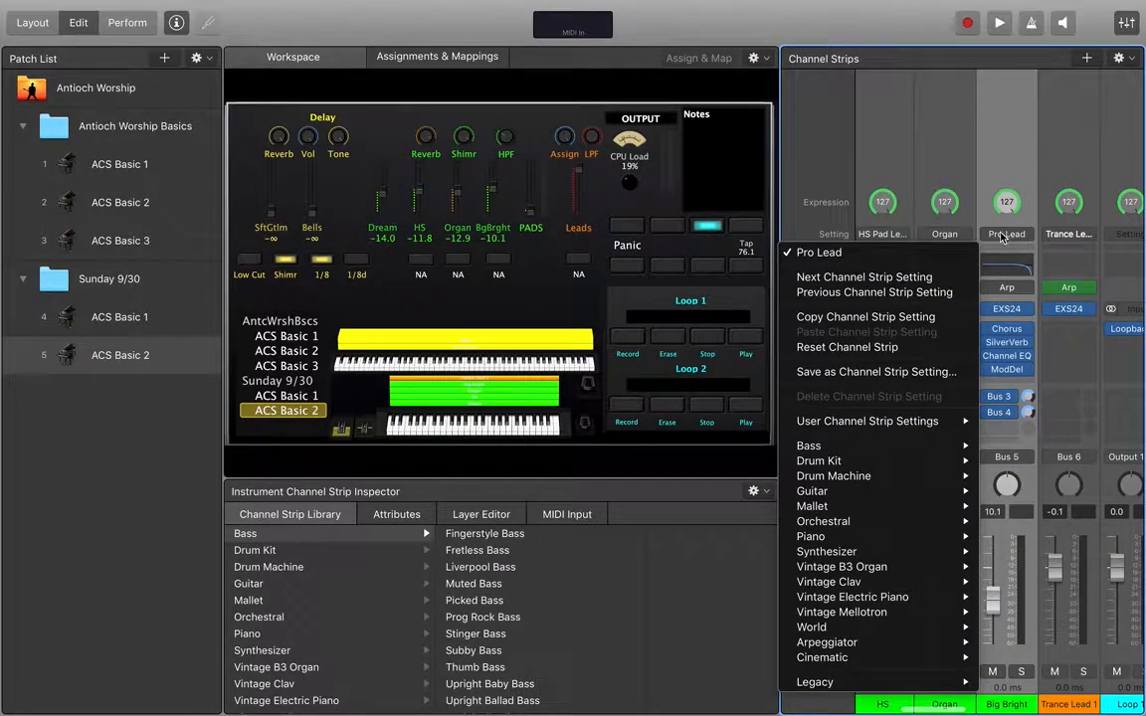
left_click(913, 318)
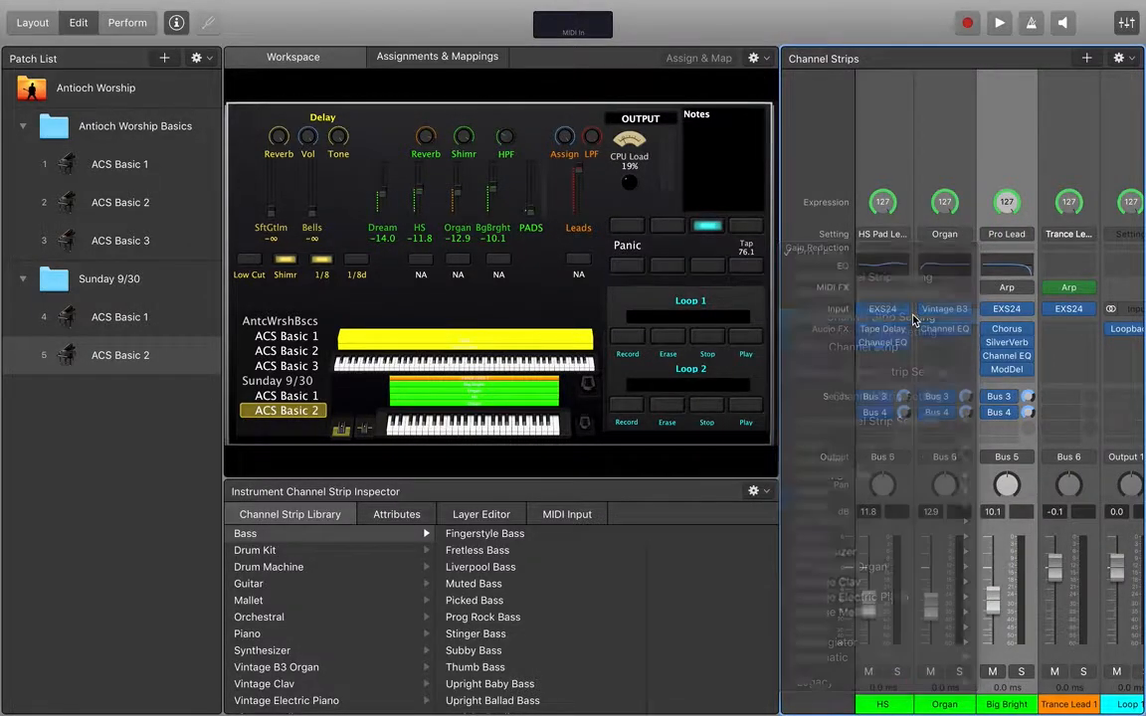
Step: Paste the copied channel strip setting over the Organ strip in the Sunday 9/30 patch ACS Basic 1
left_click(113, 320)
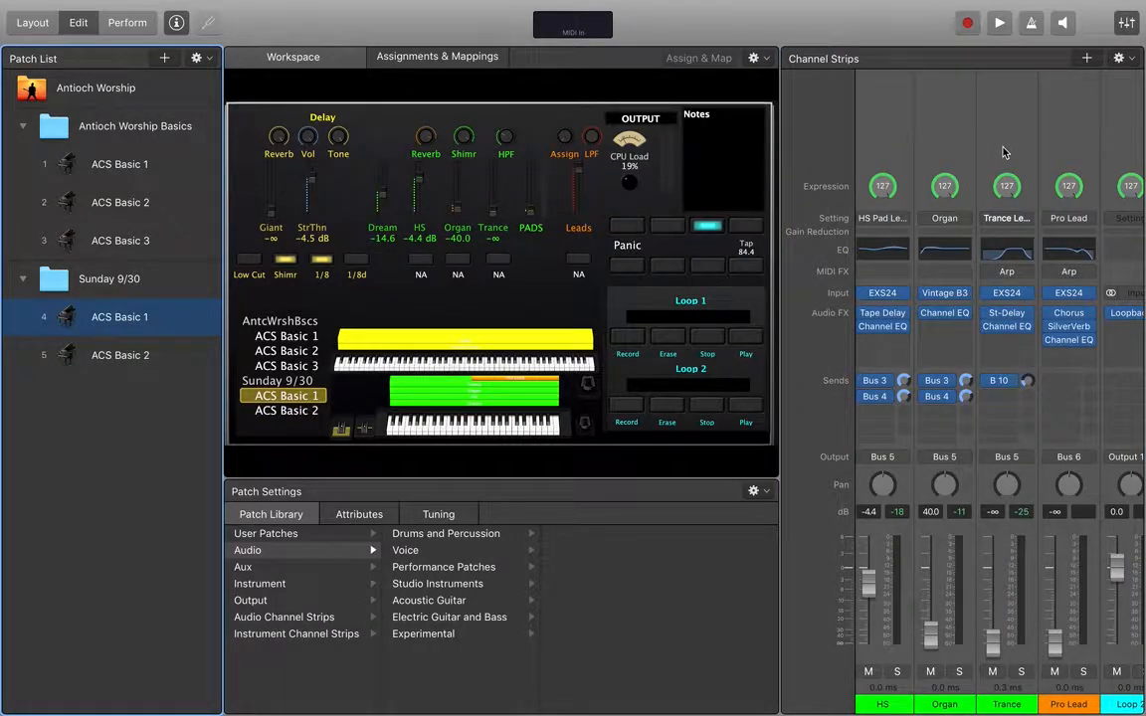
left_click(948, 145)
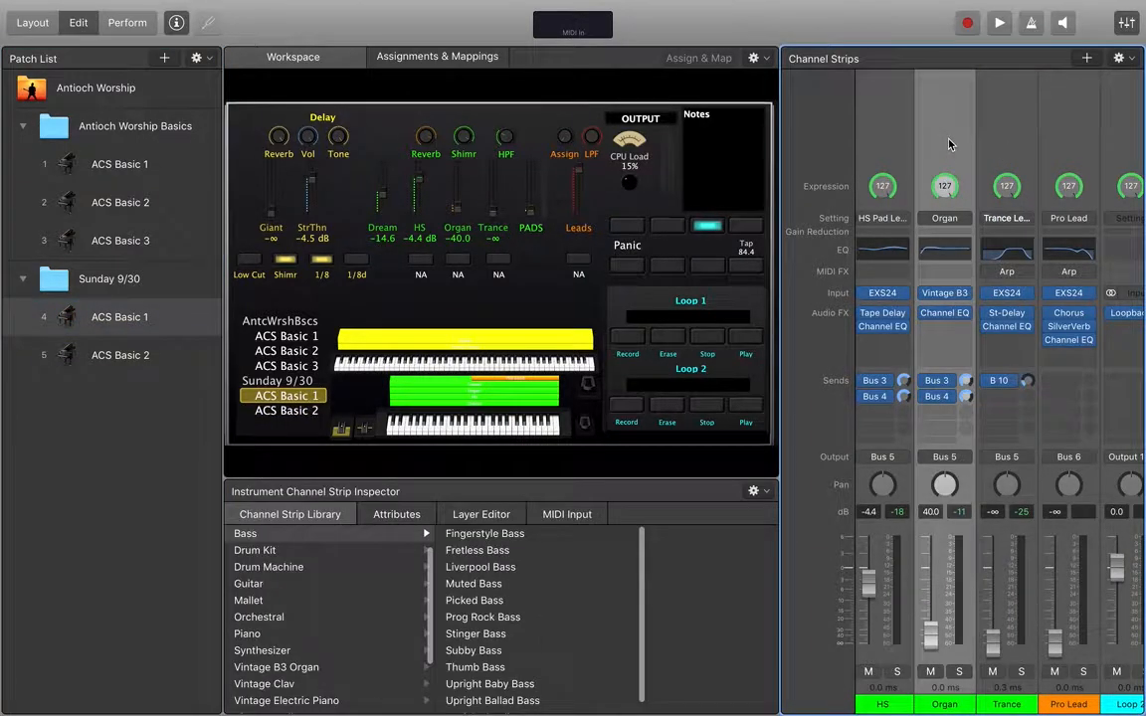
left_click(948, 217)
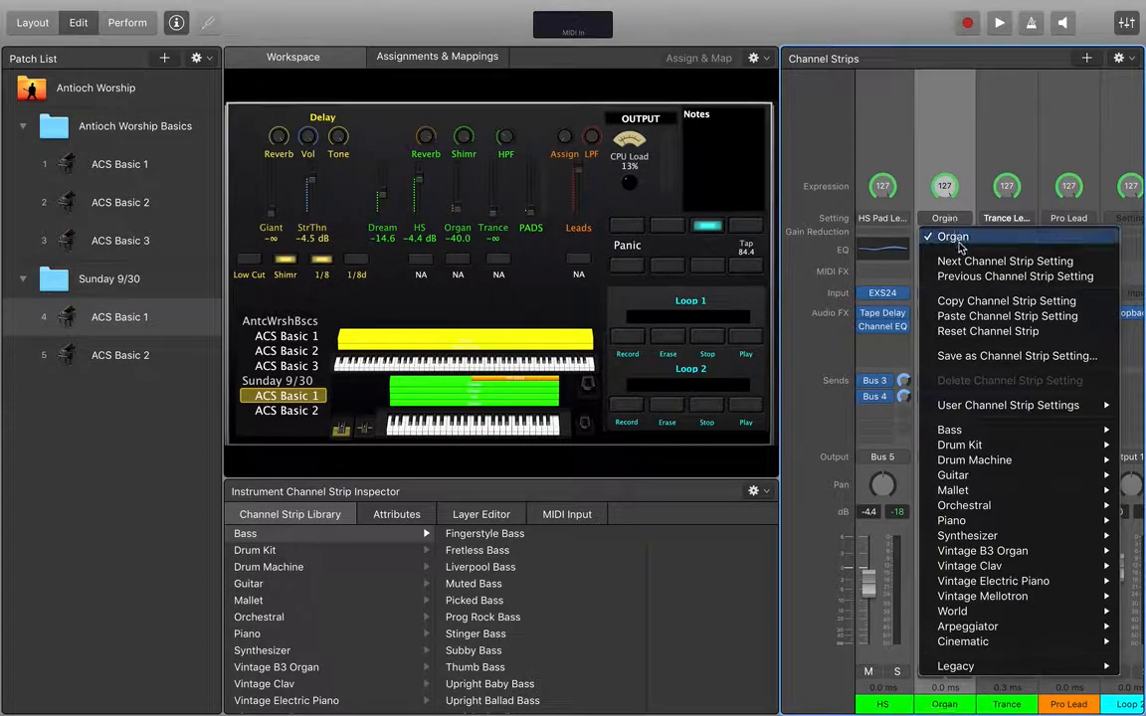
left_click(970, 316)
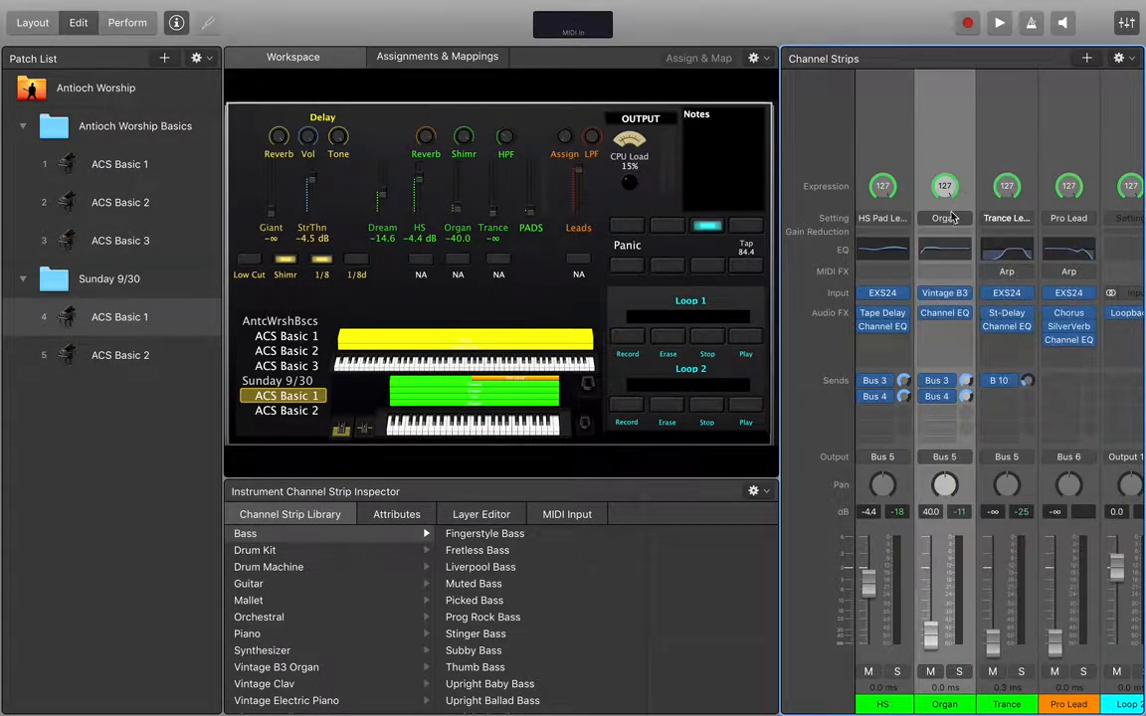
left_click(947, 218)
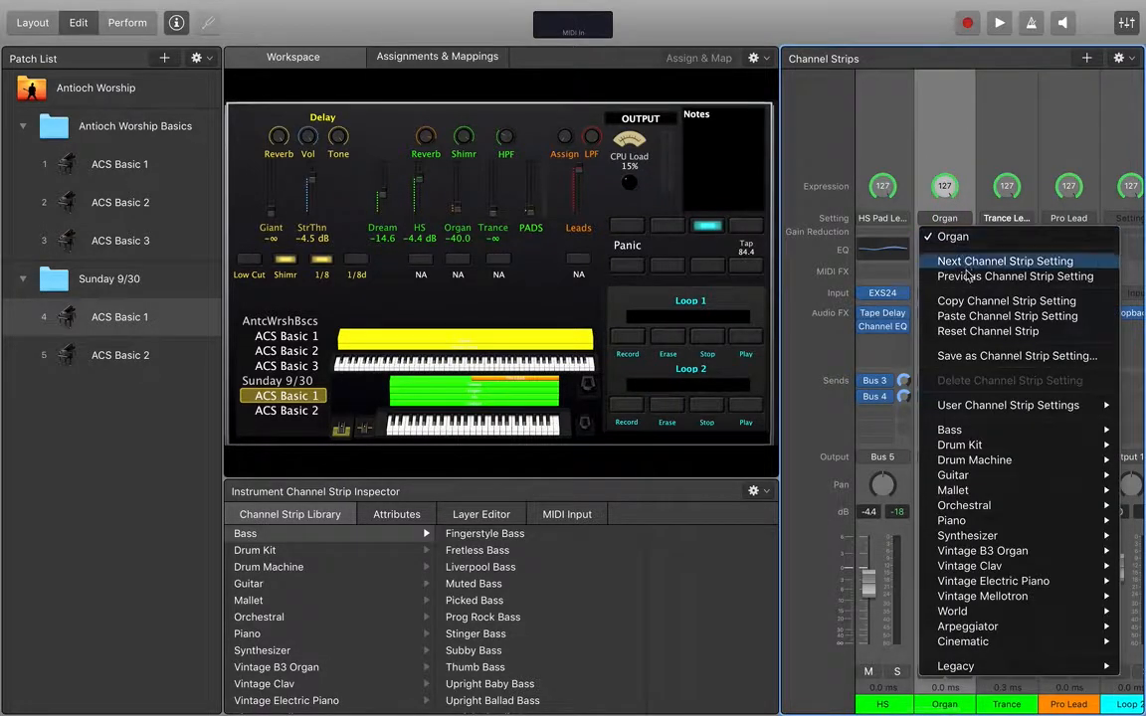
left_click(973, 316)
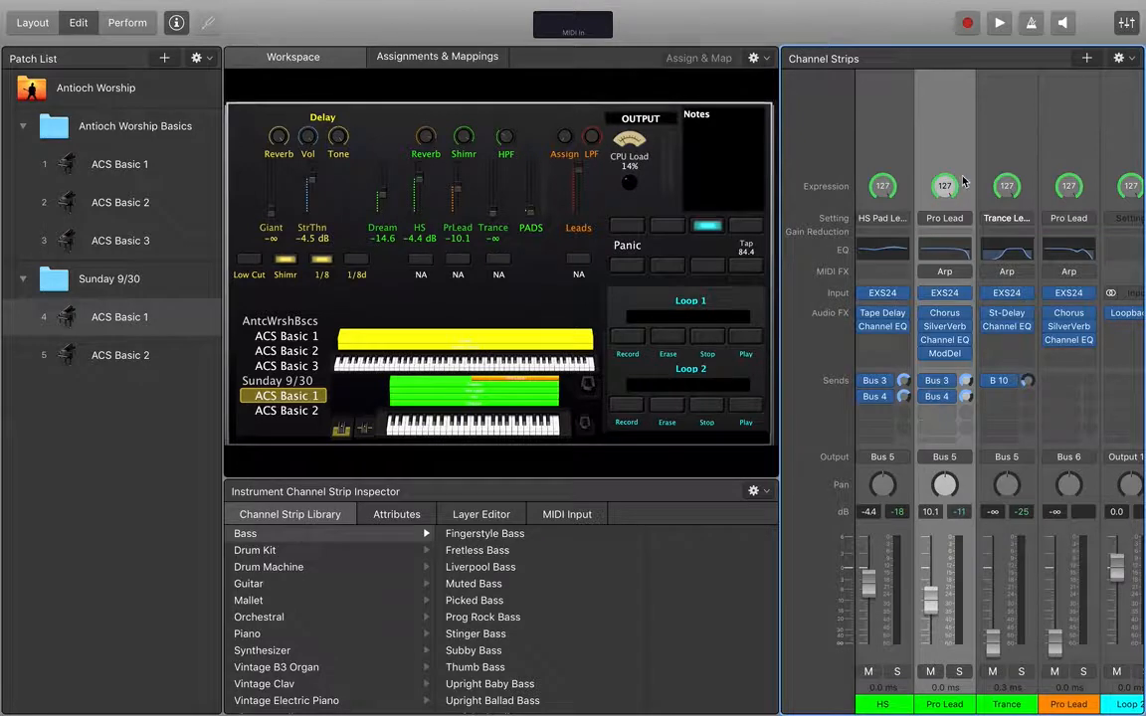
Step: Rename the pasted Pro Lead strip between HS and Trance as Big Bright and raise its volume to -1.8 dB
double_click(945, 704)
type("Big")
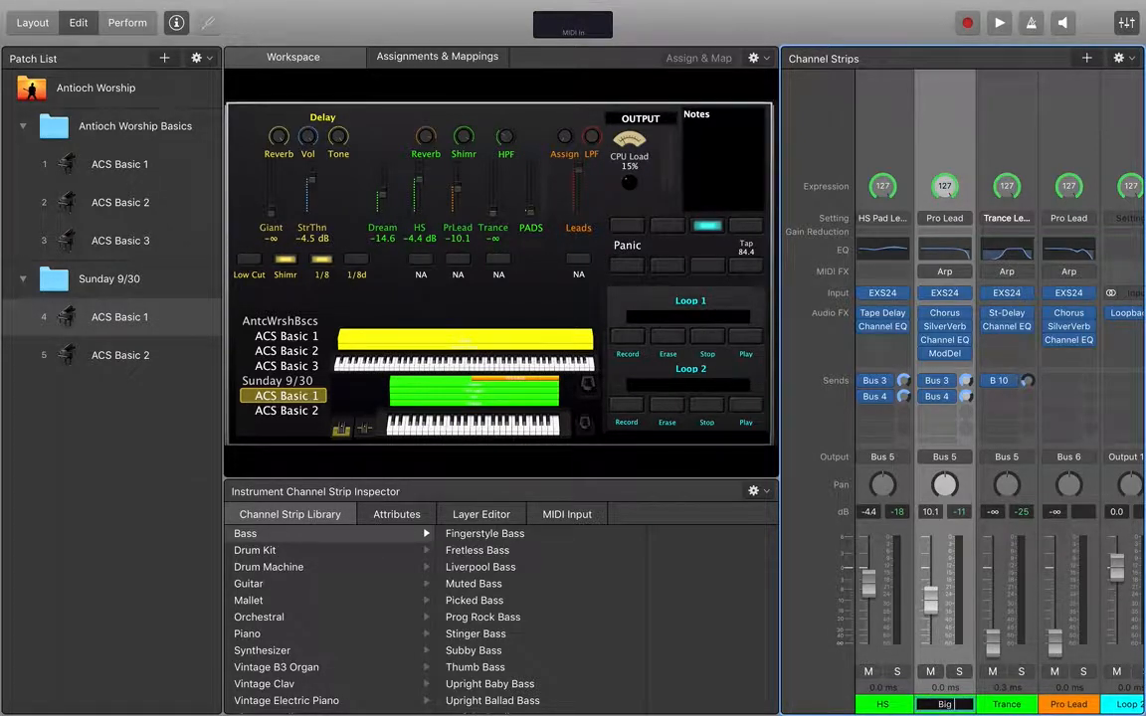
type(" Bright")
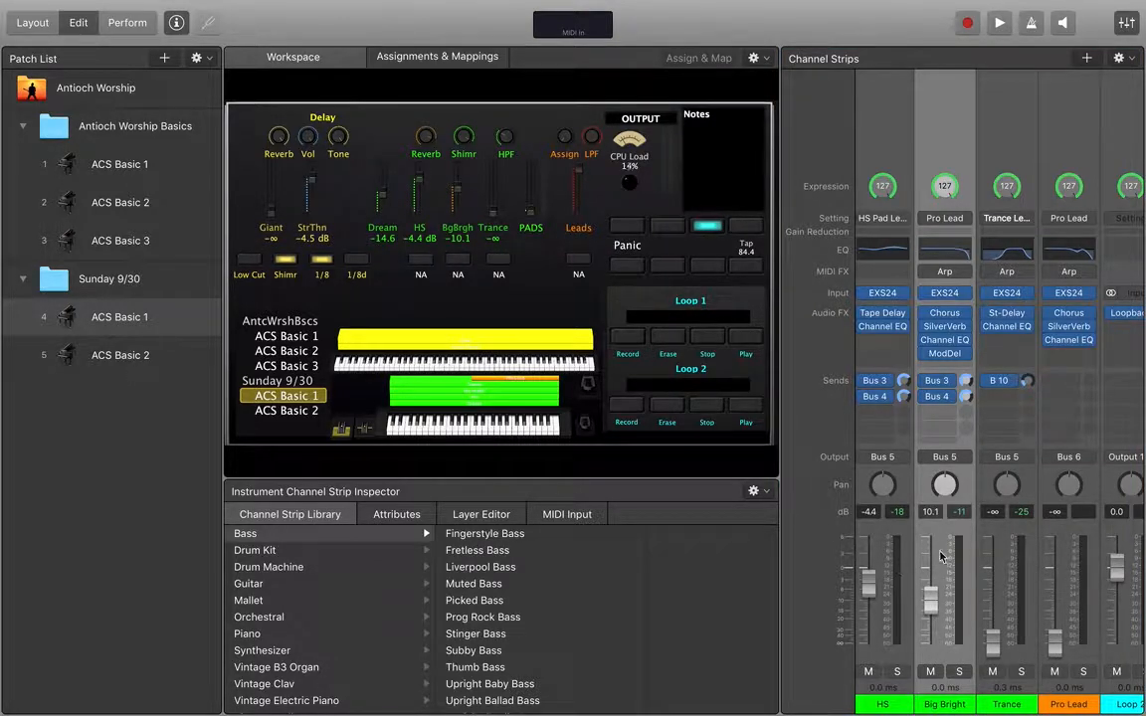
left_click_drag(933, 605, 928, 563)
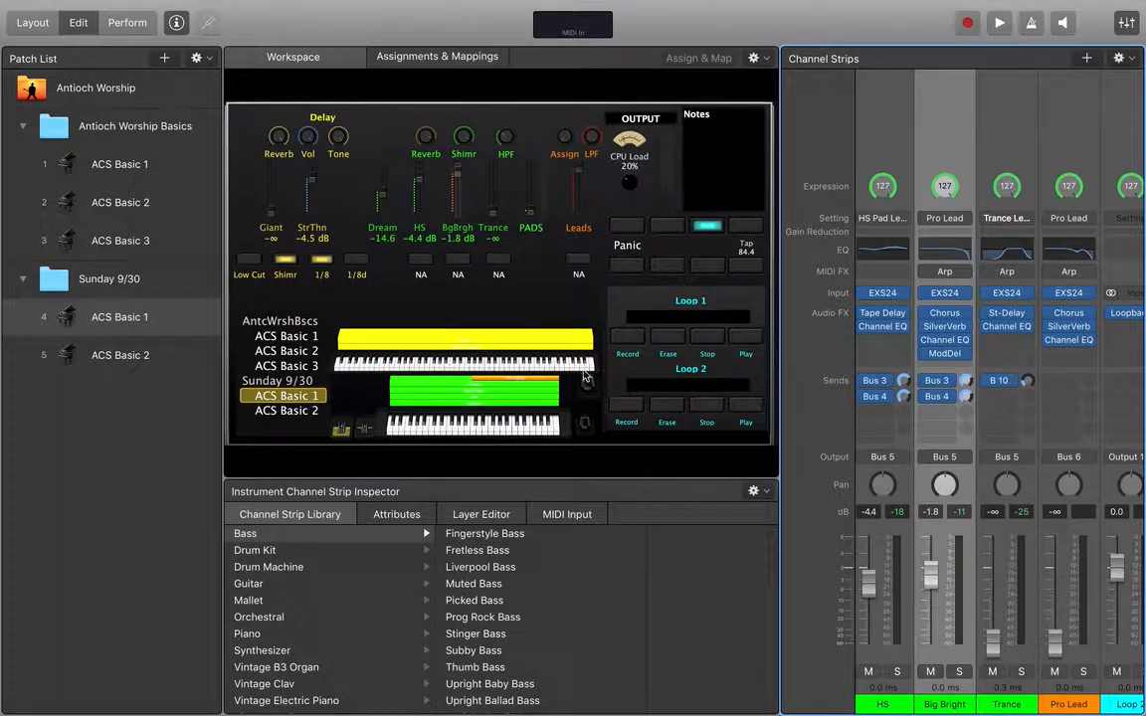
Step: Lower the HS and Dream faders all the way to -∞
left_click_drag(419, 183, 416, 286)
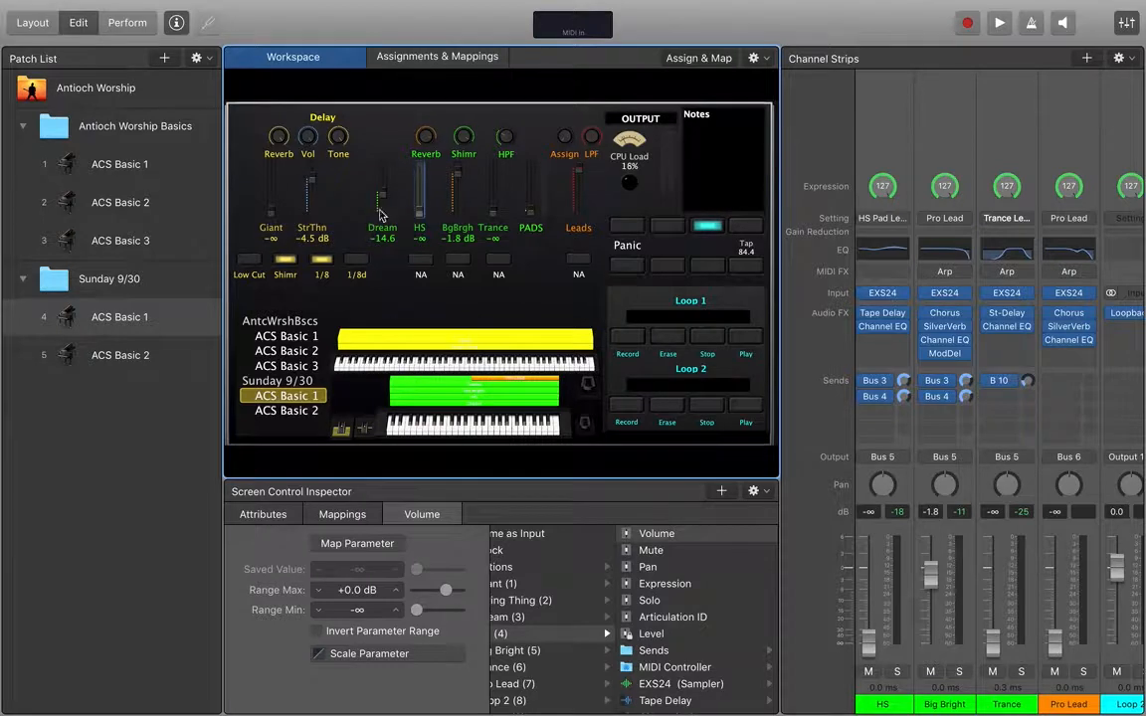
left_click(384, 204)
left_click_drag(384, 196, 387, 264)
Step: Raise the PADS fader and play notes on the lower on-screen keyboard to audition the Big Bright sound
left_click(475, 428)
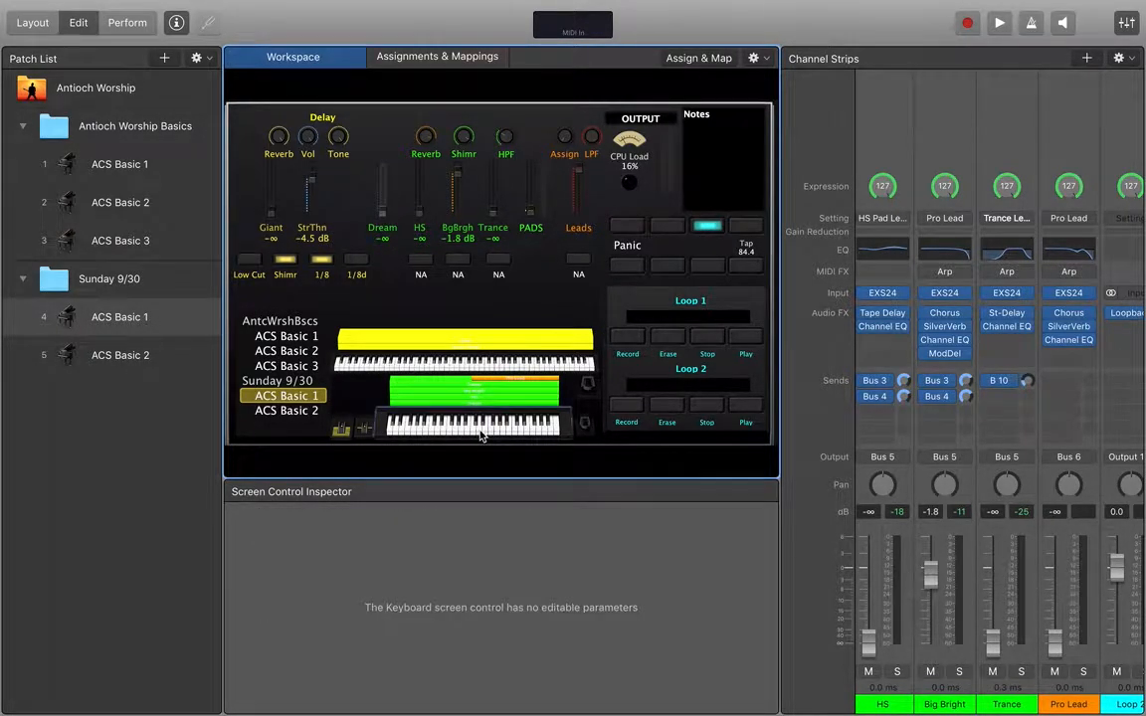
left_click(532, 201)
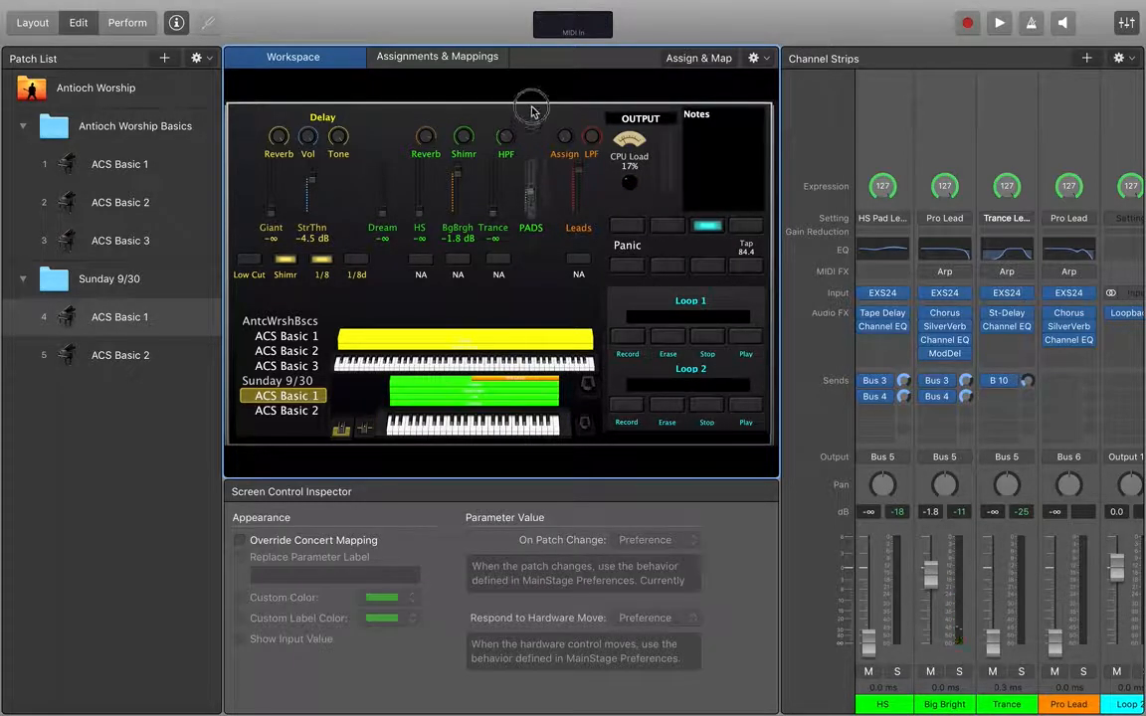
left_click(502, 429)
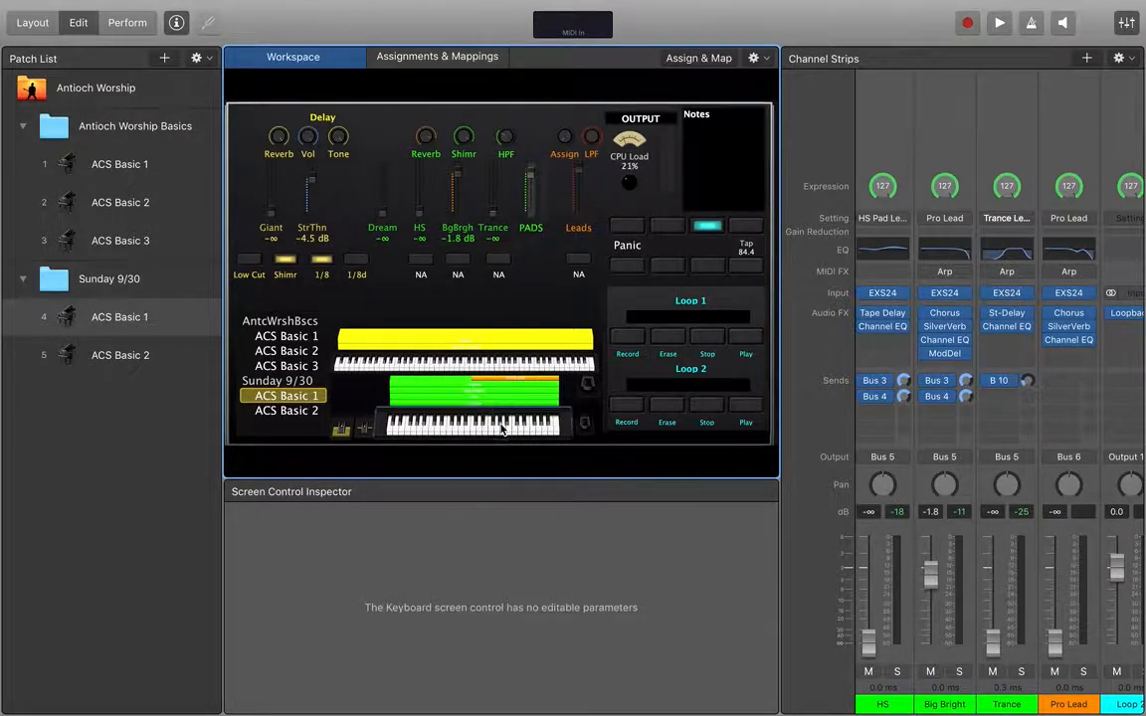
left_click_drag(503, 430, 527, 429)
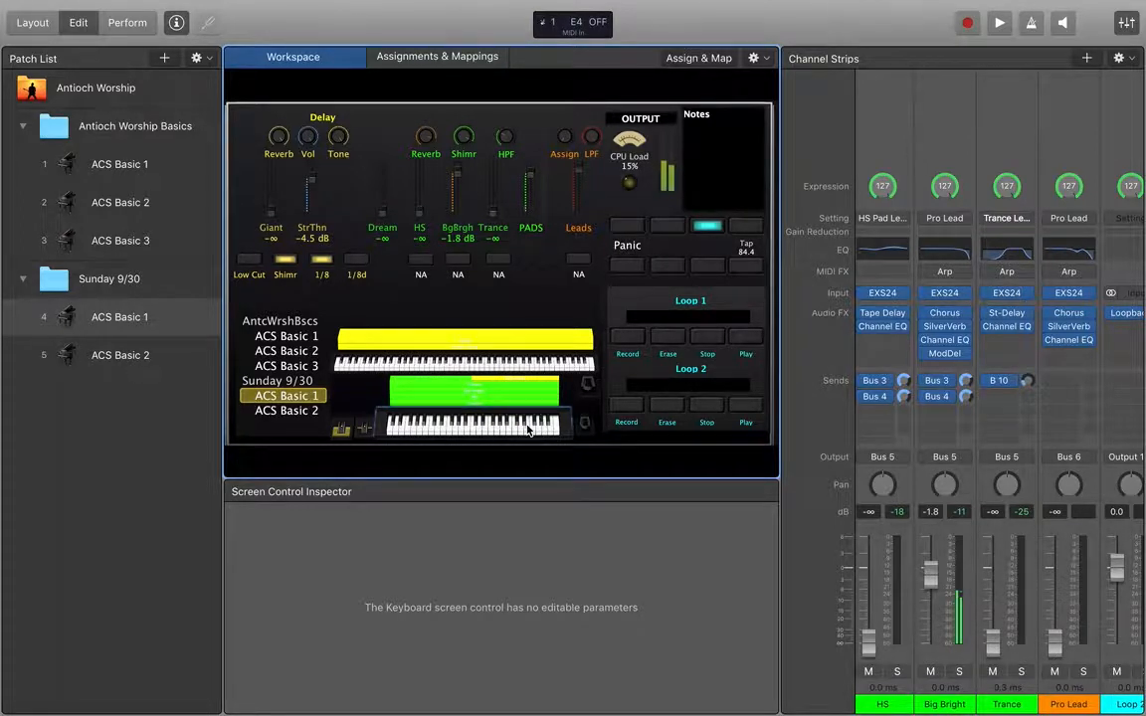
Step: Review the channel strips of ACS Basic 2 in Sunday 9/30 and the Organ strip's setting options
scroll(864, 388, "left", 3)
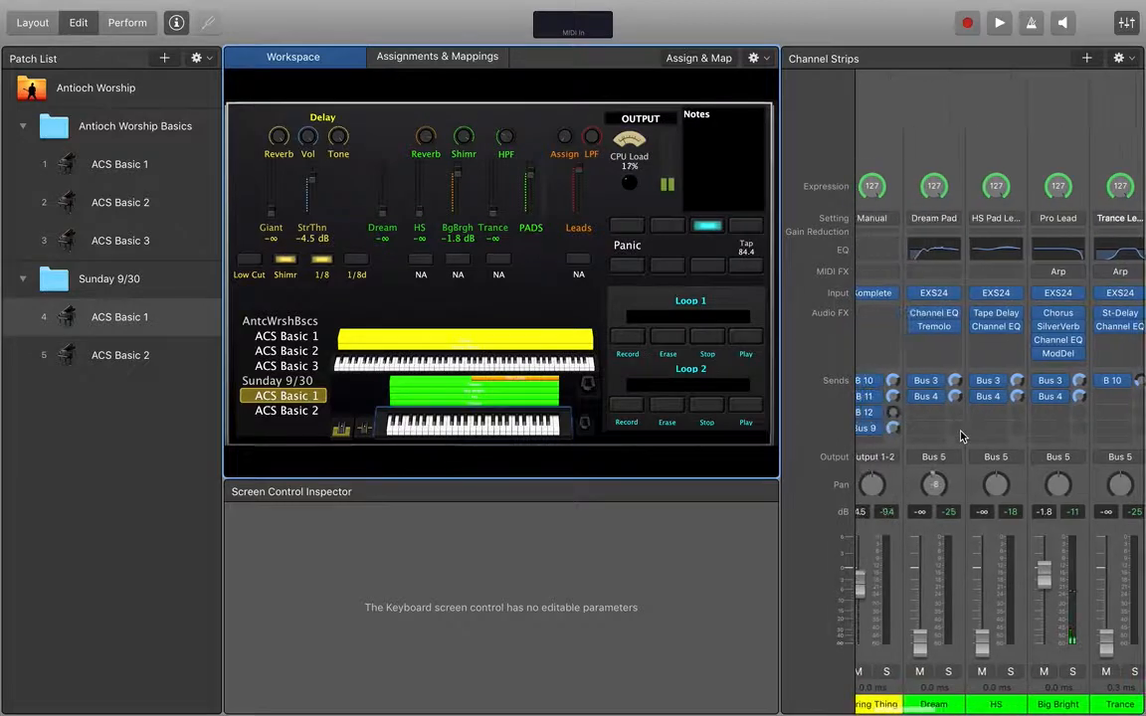
left_click(120, 355)
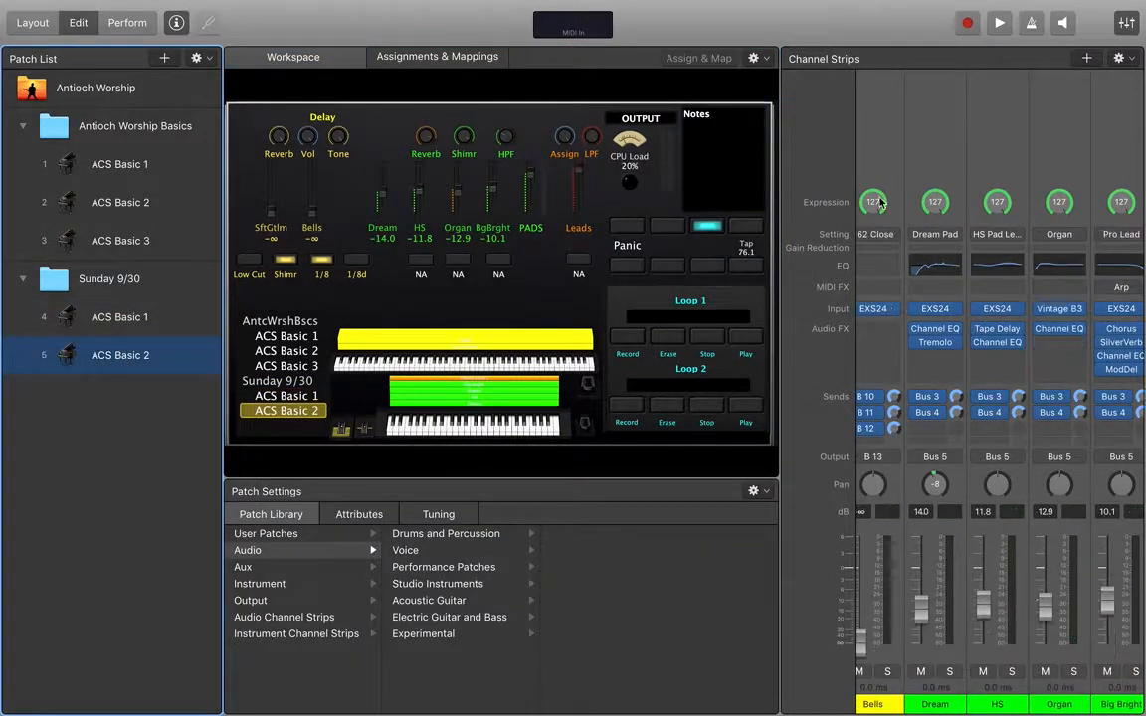
left_click(1059, 234)
key("Escape")
Step: Lower the BgBrgh fader in the Sunday 9/30 patch ACS Basic 1
left_click(119, 316)
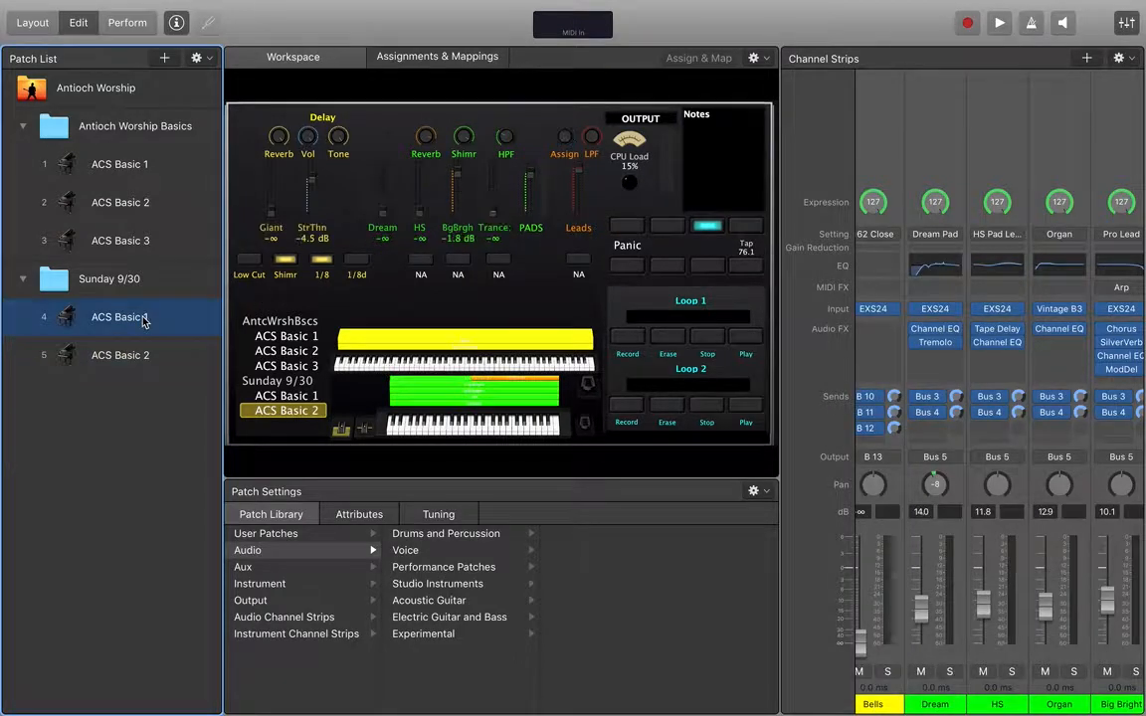
scroll(970, 327, "right", 5)
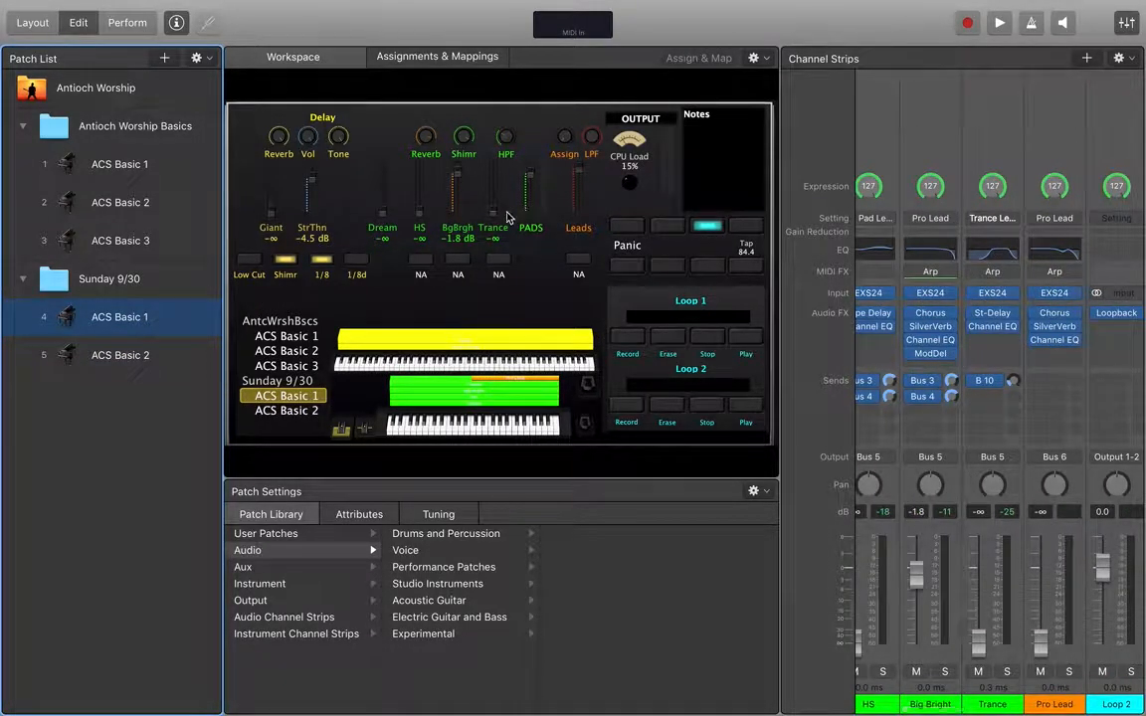
left_click(457, 176)
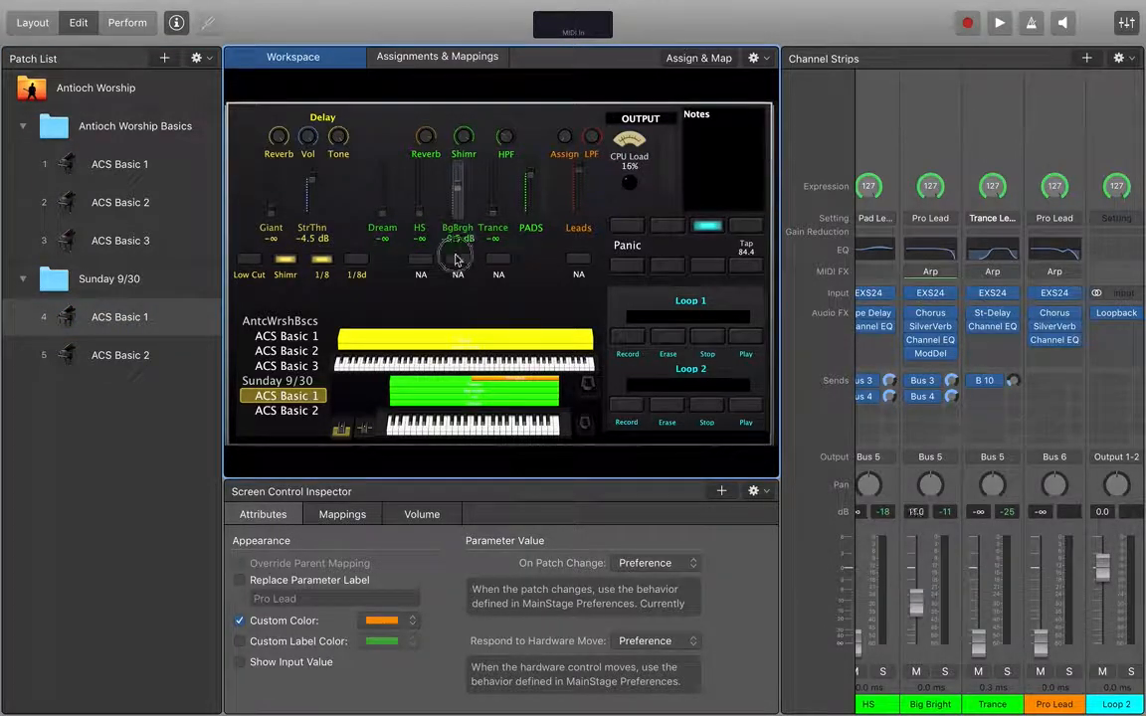